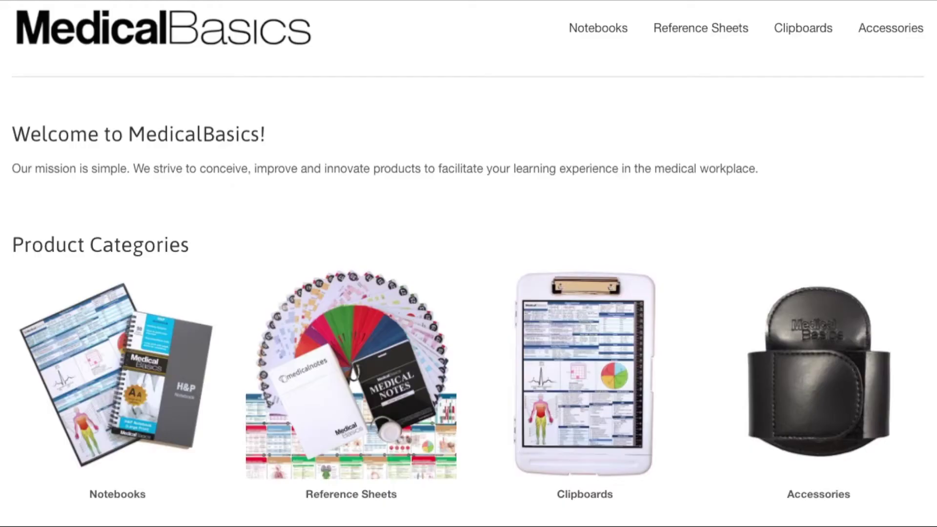
- Scroll through the loaded coronal chest CT in the Mediastinum window
scroll(468, 263, down, 3)
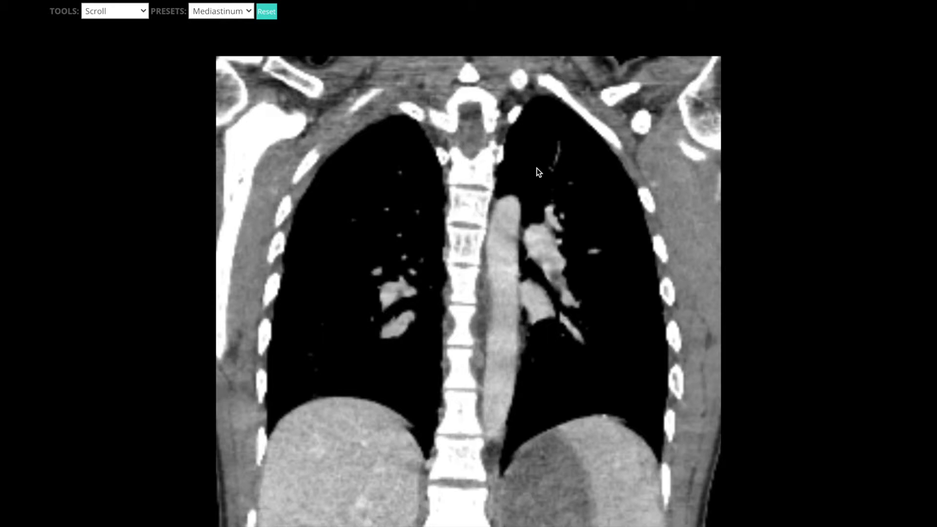
- Scroll back and forth through the coronal slices, then bring up the window Presets list
scroll(534, 168, down, 5)
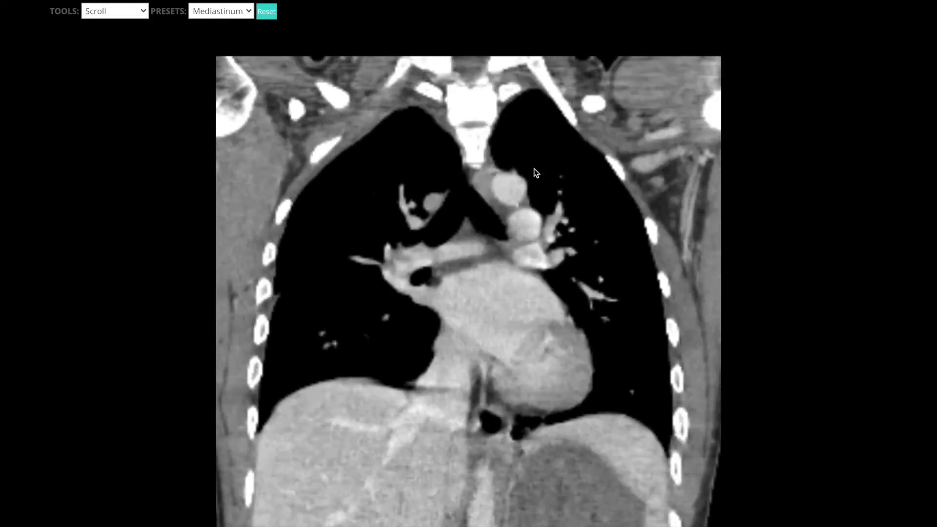
scroll(534, 172, down, 2)
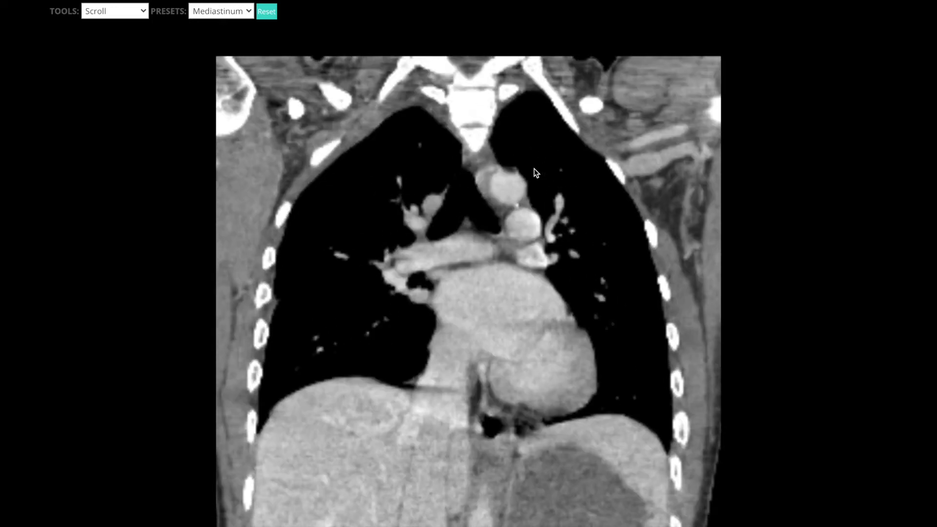
scroll(534, 168, down, 8)
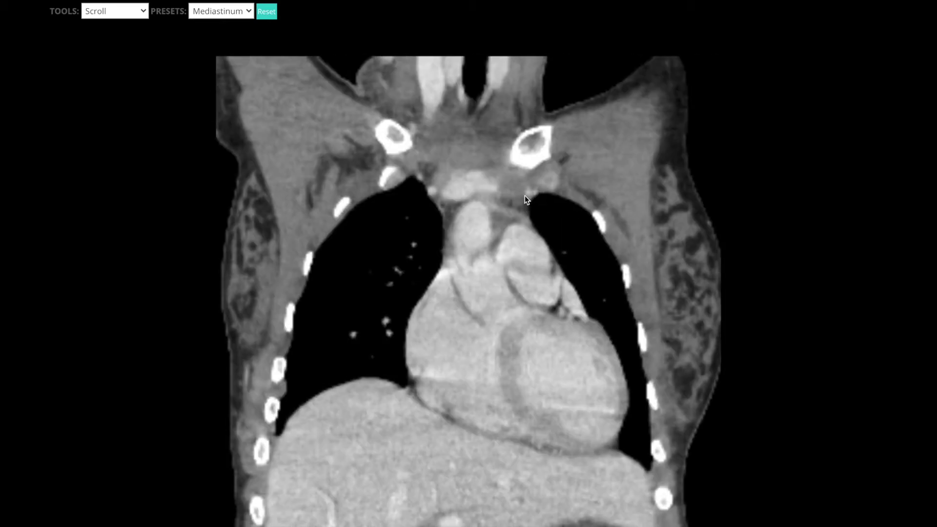
scroll(525, 196, up, 6)
scroll(519, 201, up, 8)
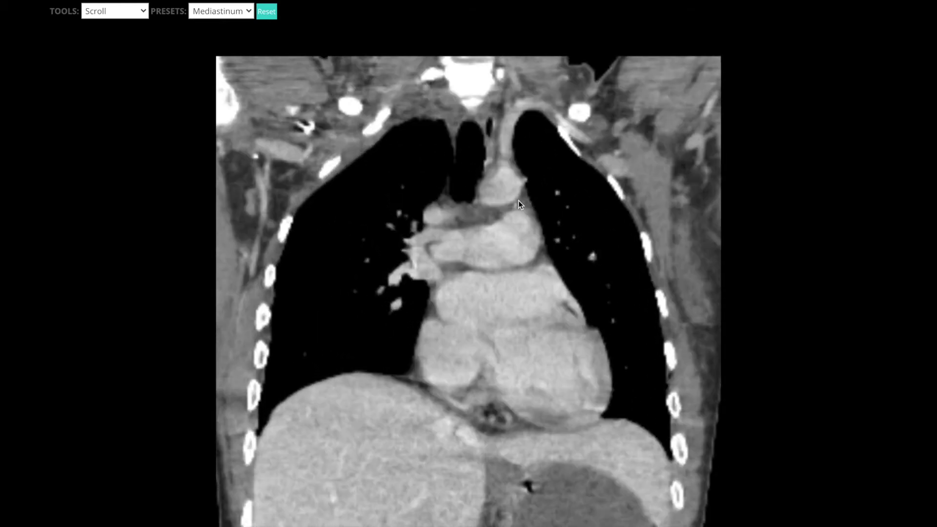
scroll(522, 176, up, 3)
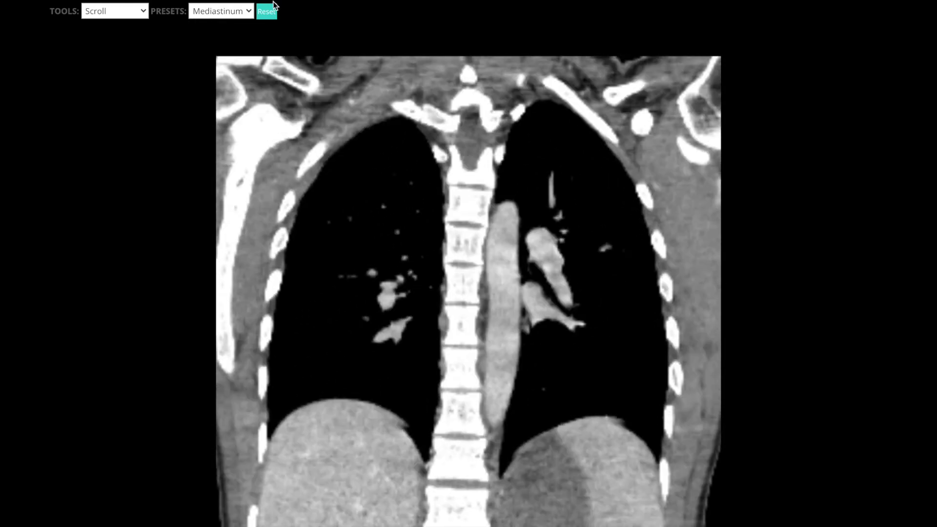
click(226, 17)
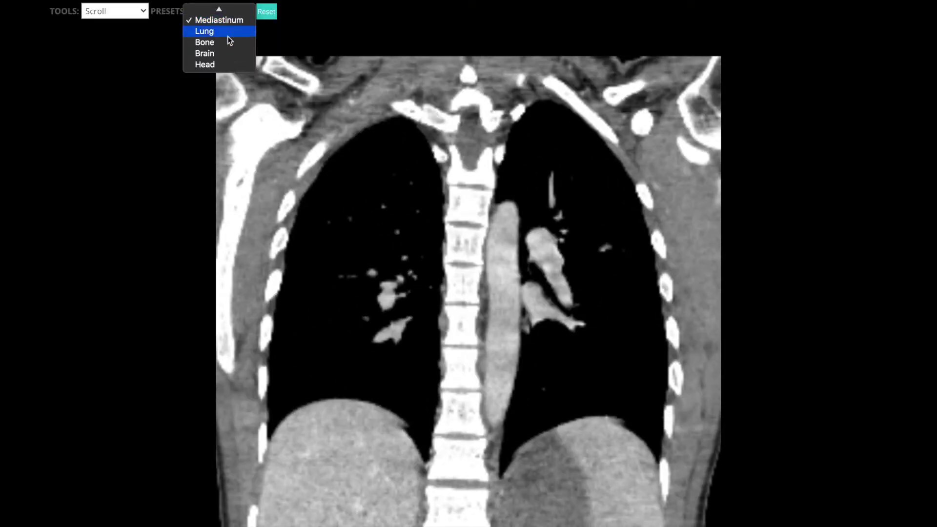
- Apply the Lung window preset to the coronal chest CT
click(228, 32)
scroll(519, 313, down, 6)
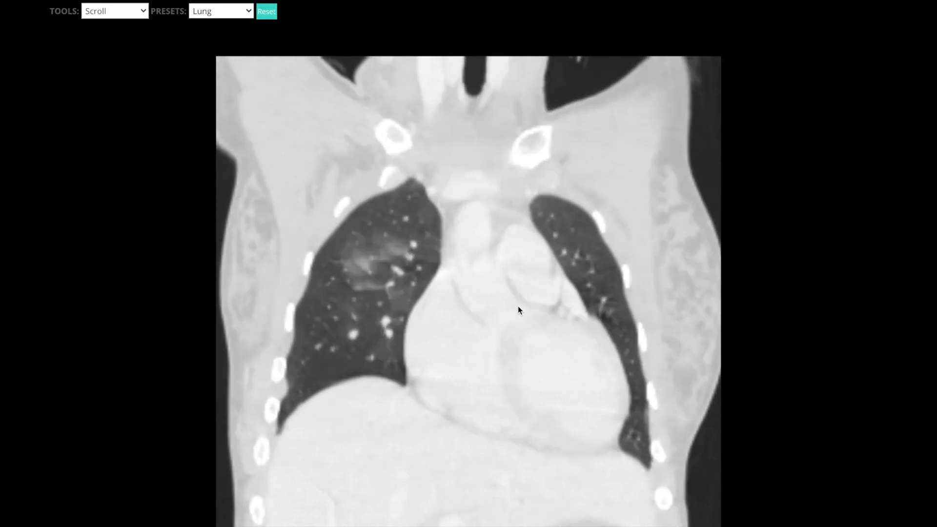
scroll(518, 308, up, 8)
scroll(520, 300, up, 10)
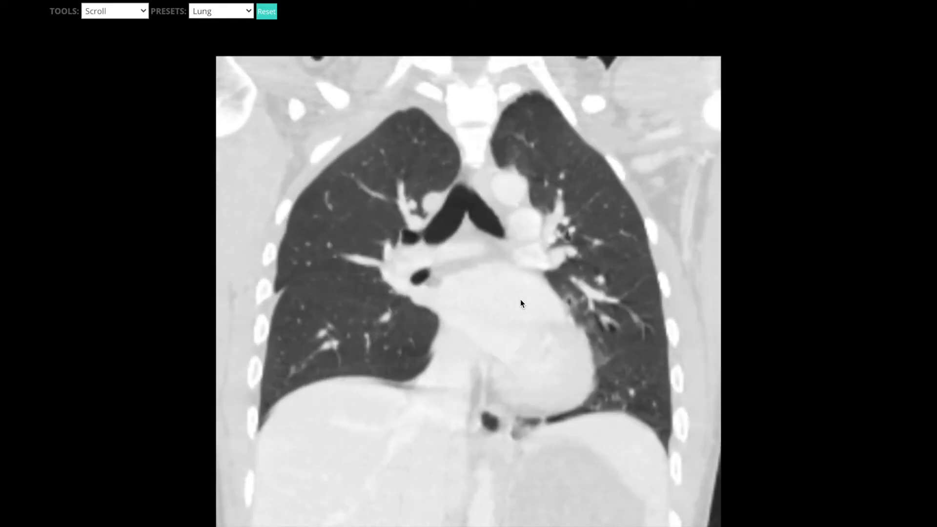
scroll(474, 173, down, 3)
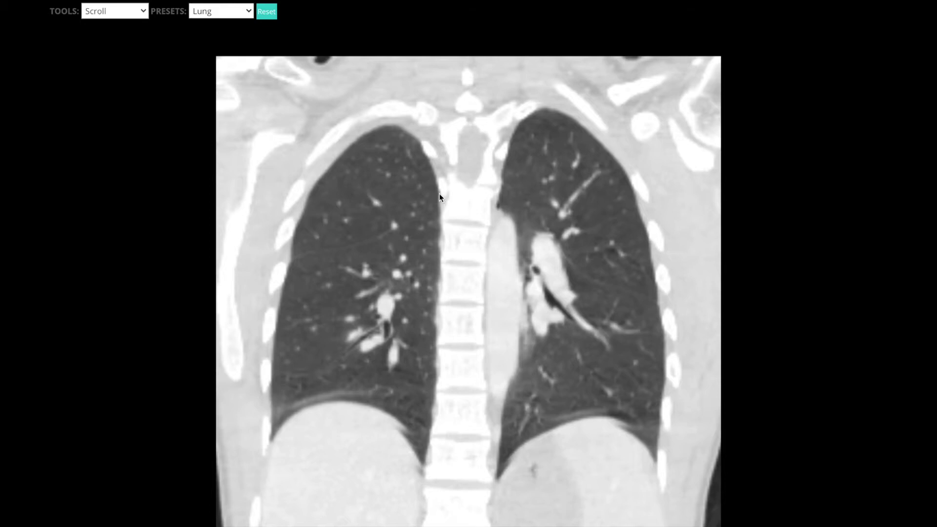
- Scroll back and forth through the chest CT slices
scroll(440, 195, down, 10)
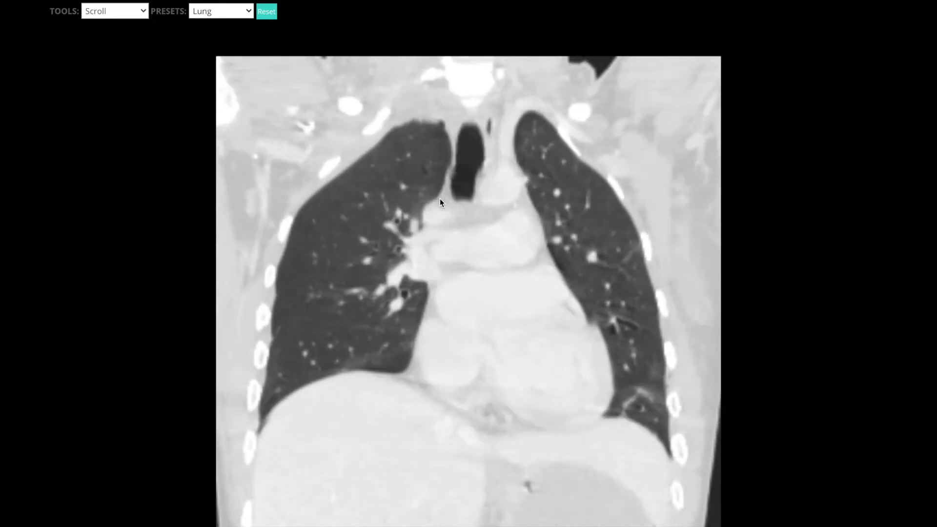
scroll(497, 276, down, 5)
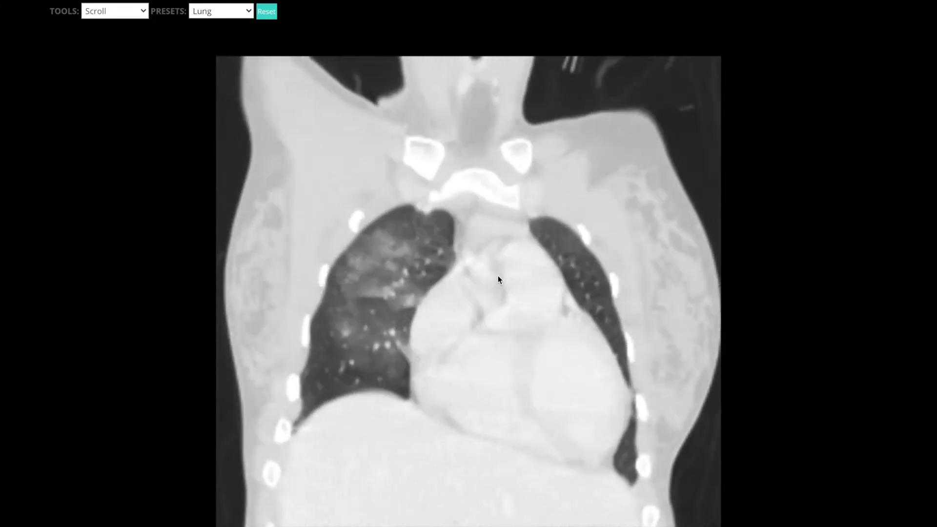
scroll(497, 275, up, 10)
scroll(497, 276, up, 3)
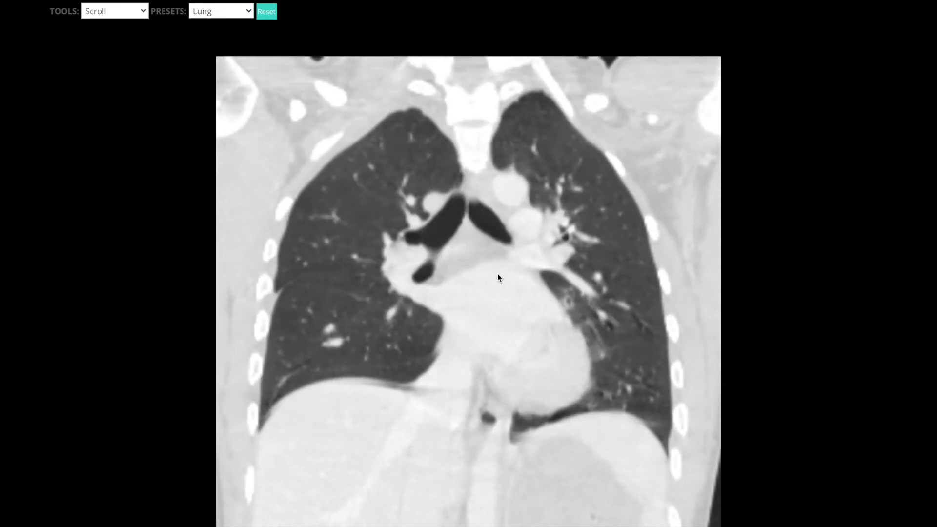
scroll(491, 209, down, 3)
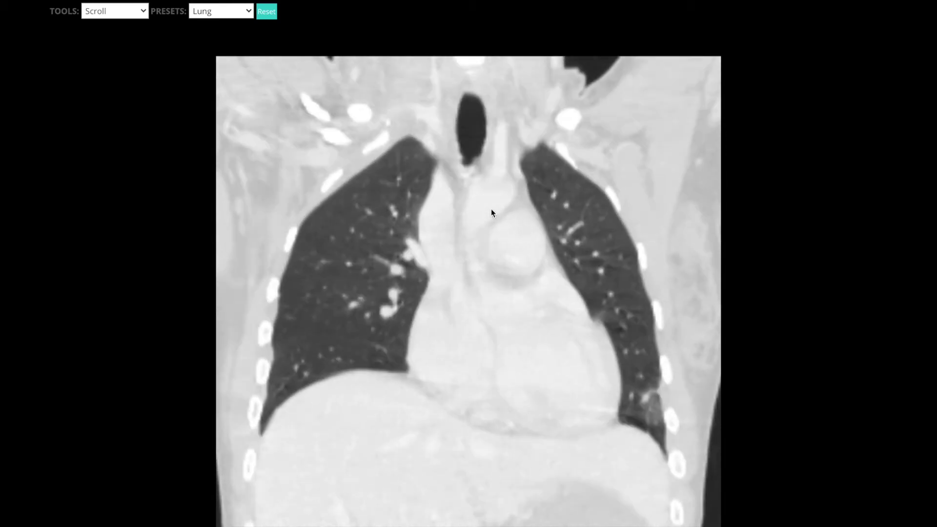
scroll(491, 212, down, 2)
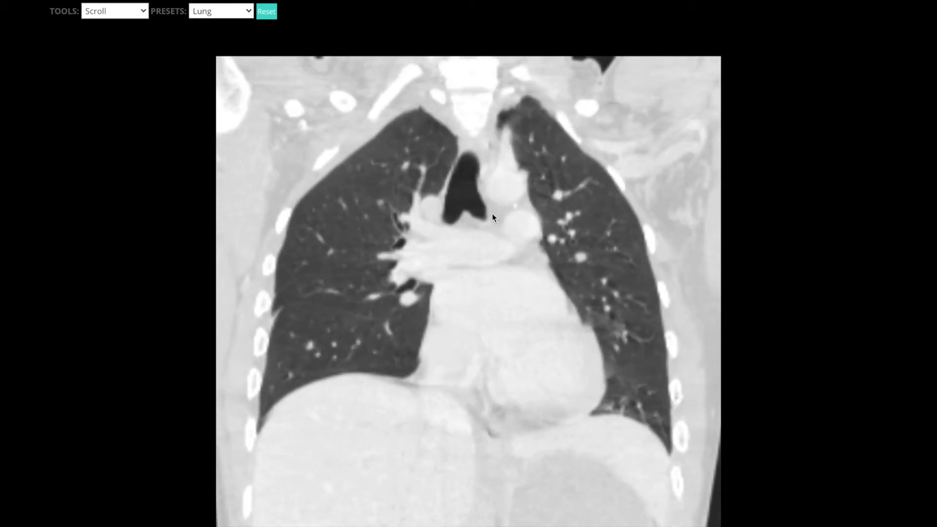
scroll(492, 213, down, 3)
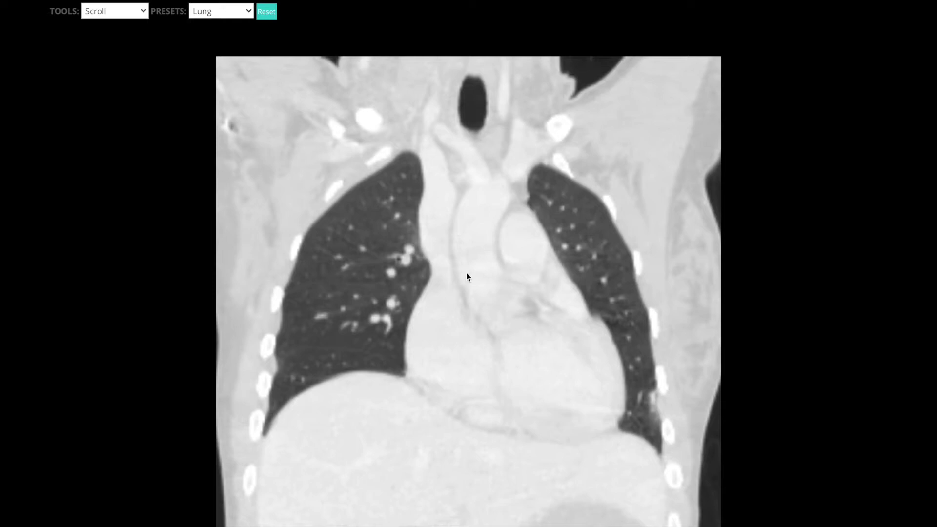
scroll(466, 273, down, 5)
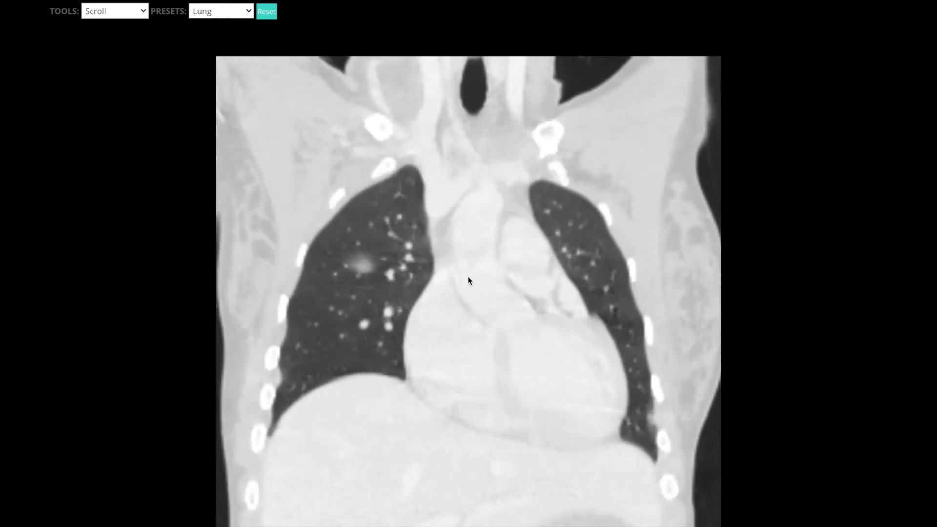
scroll(485, 253, up, 8)
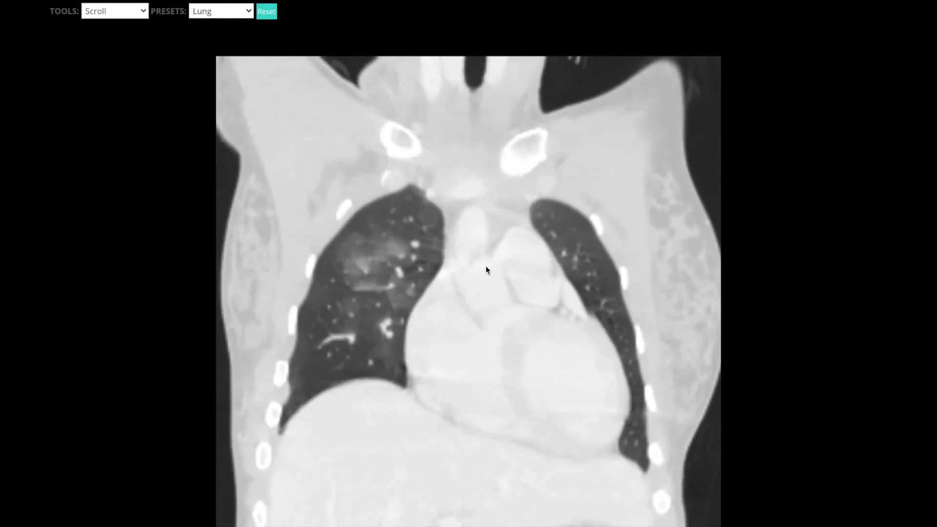
scroll(466, 222, up, 6)
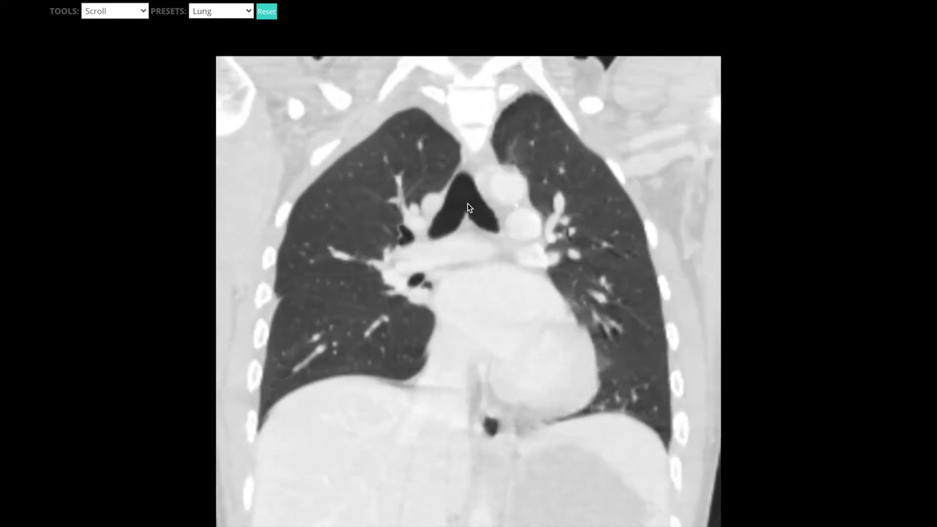
scroll(459, 190, up, 6)
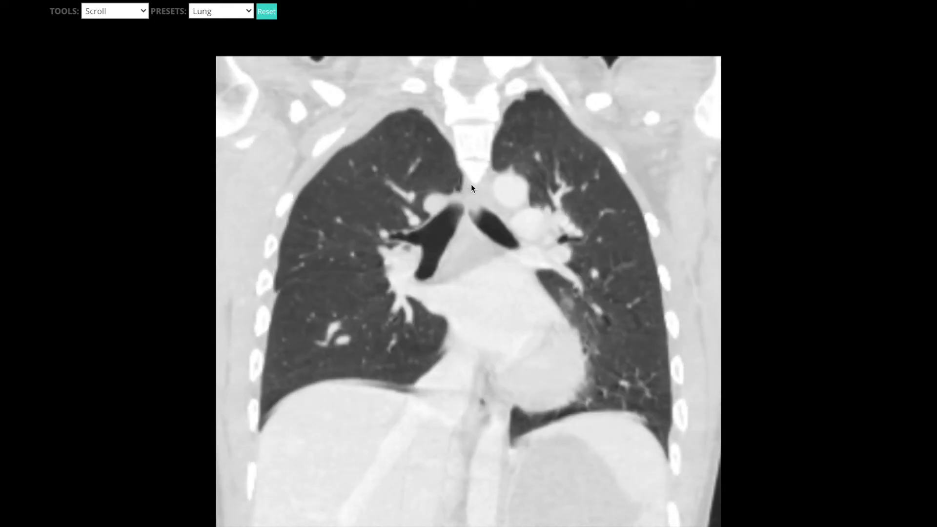
scroll(500, 187, up, 2)
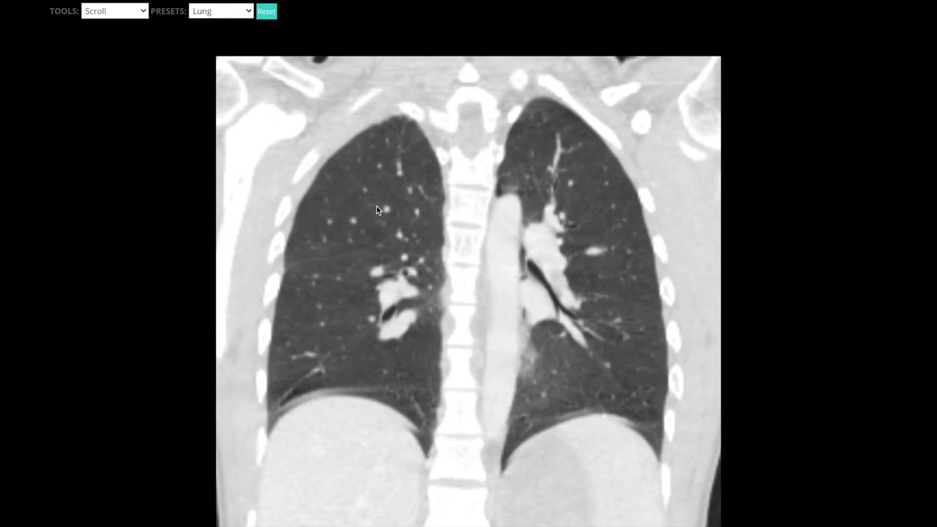
scroll(379, 191, up, 4)
scroll(378, 192, down, 5)
scroll(378, 191, down, 5)
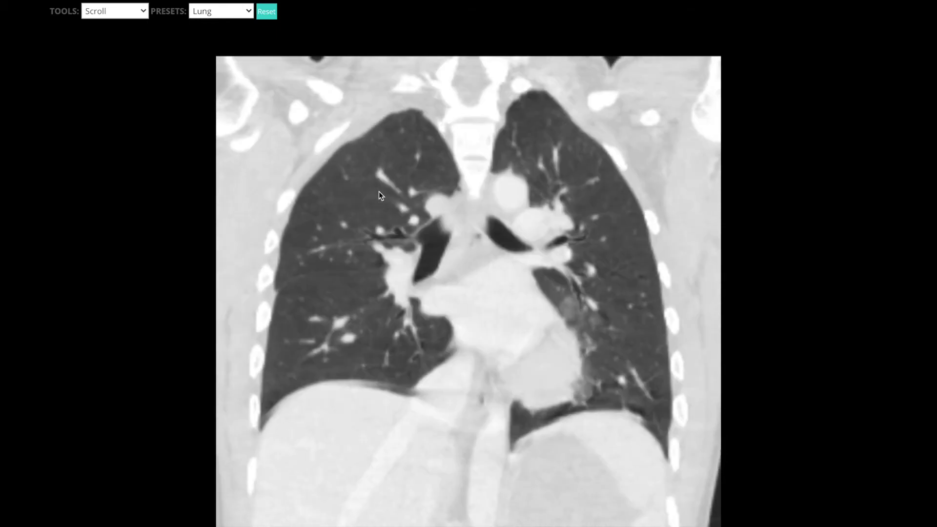
scroll(380, 189, up, 3)
scroll(382, 188, down, 2)
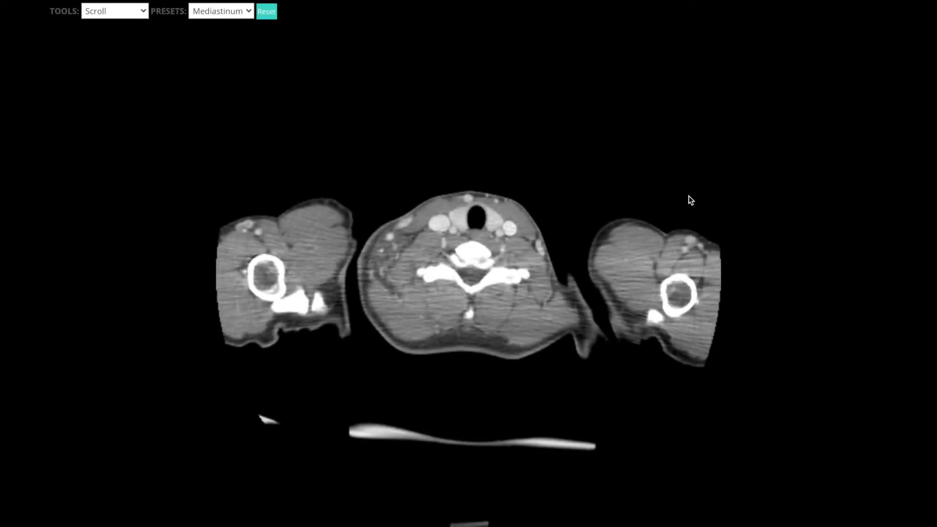
- Scroll the axial Mediastinum-window slices up to shoulder level above the lung apices
scroll(696, 190, down, 6)
scroll(678, 193, down, 8)
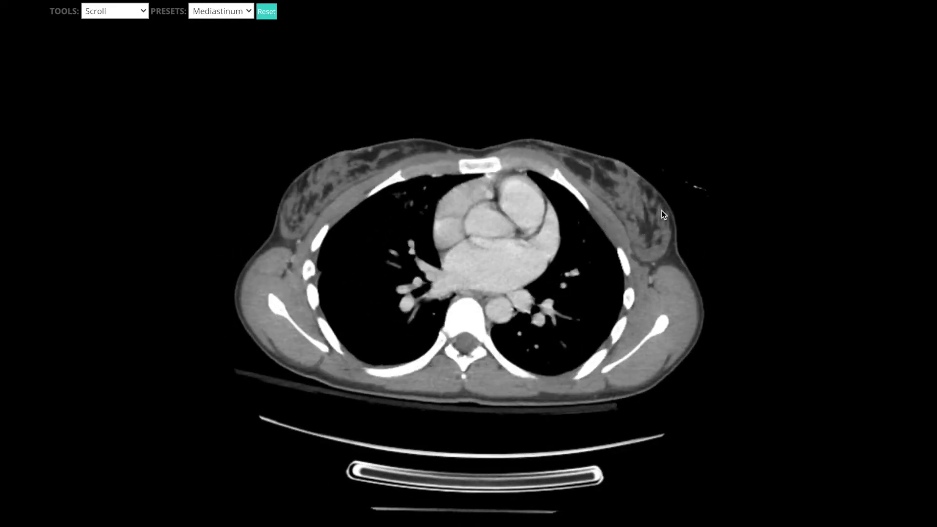
scroll(663, 215, down, 8)
scroll(661, 216, up, 8)
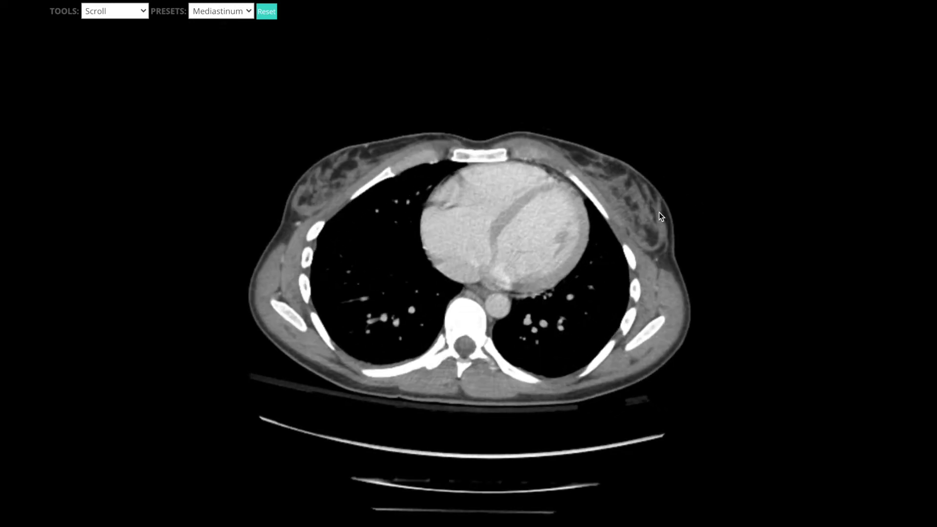
scroll(661, 216, up, 8)
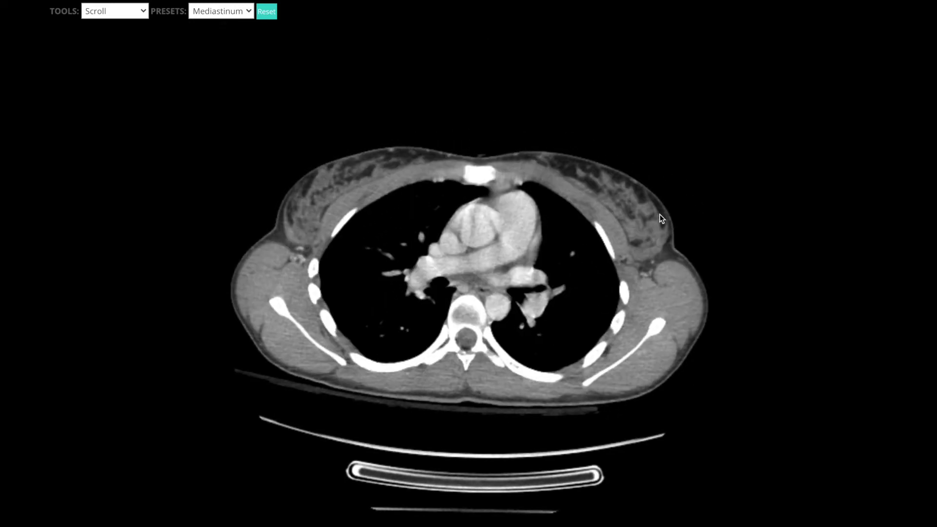
scroll(660, 218, up, 8)
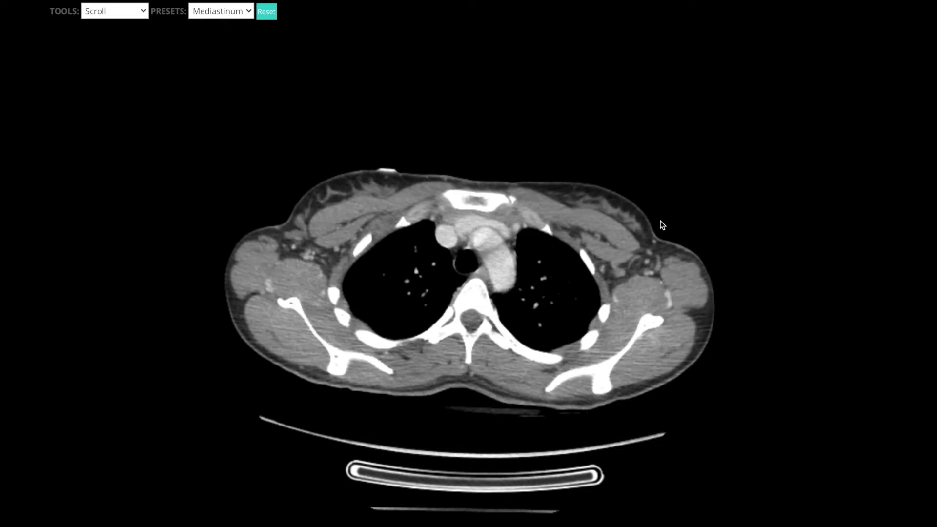
scroll(662, 224, up, 8)
scroll(661, 218, down, 6)
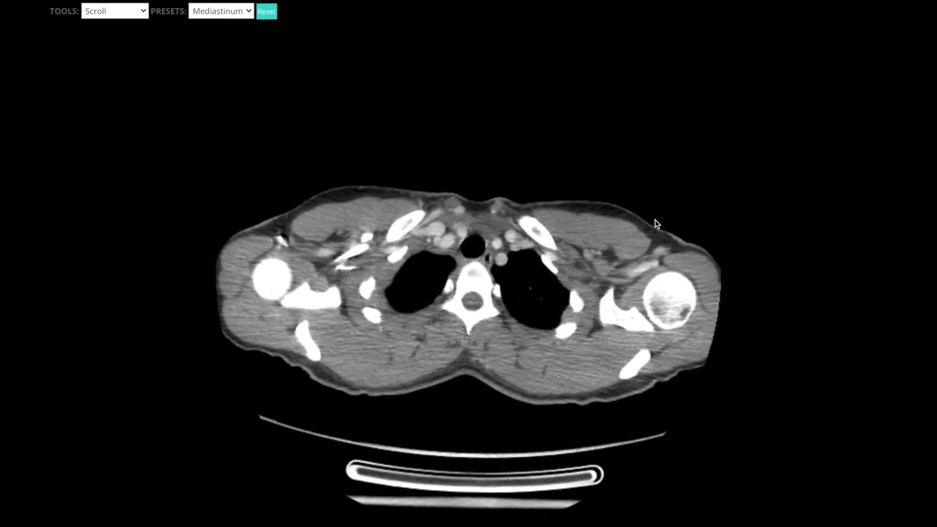
scroll(655, 223, down, 6)
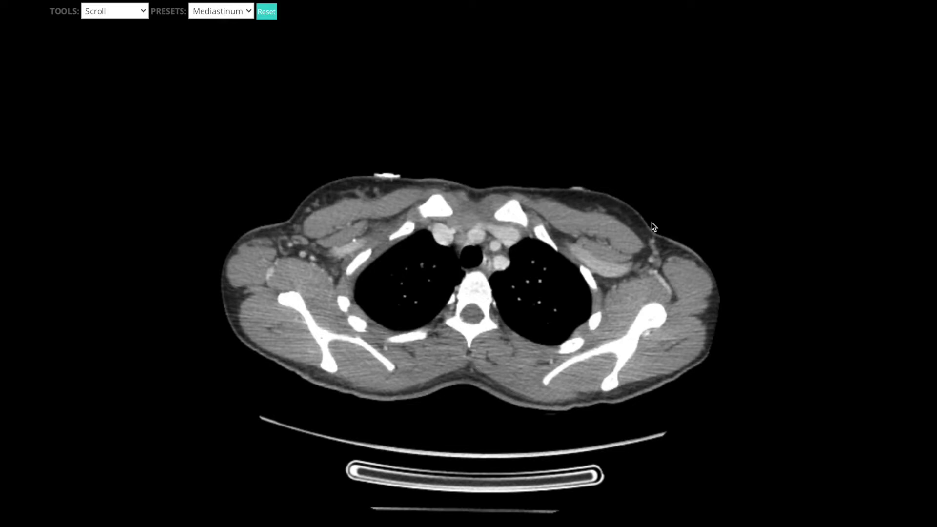
scroll(654, 227, down, 10)
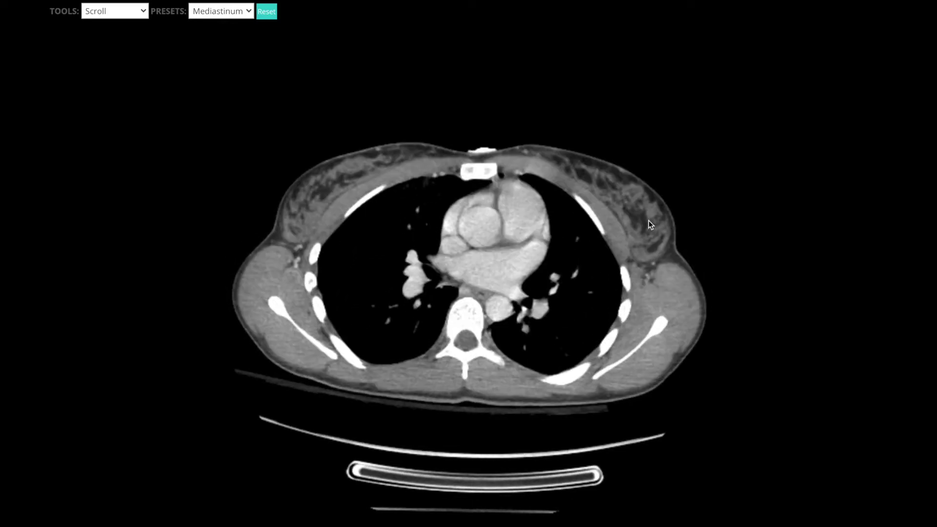
scroll(650, 224, down, 10)
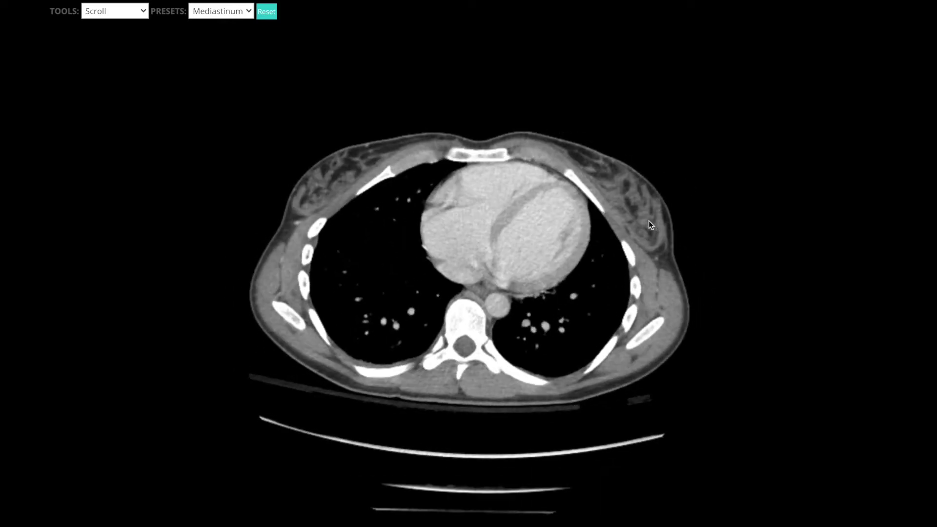
scroll(653, 227, down, 10)
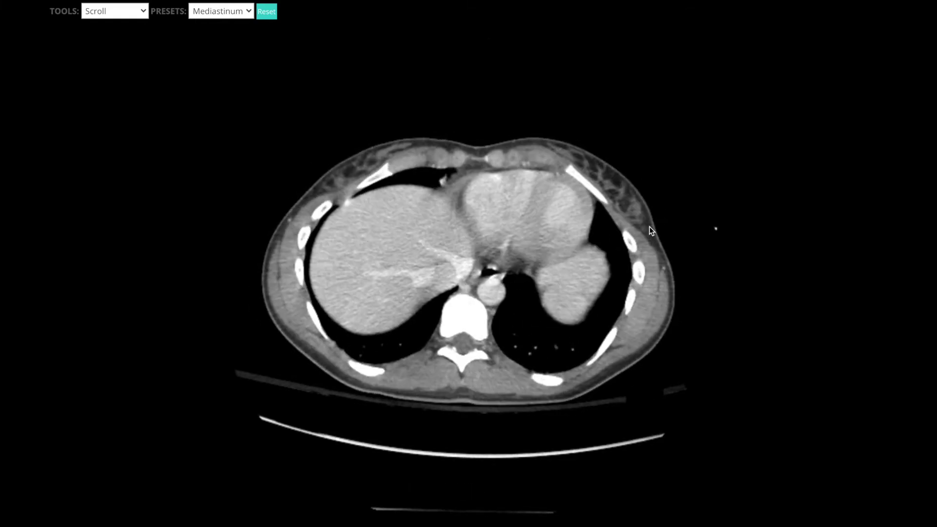
scroll(652, 229, up, 15)
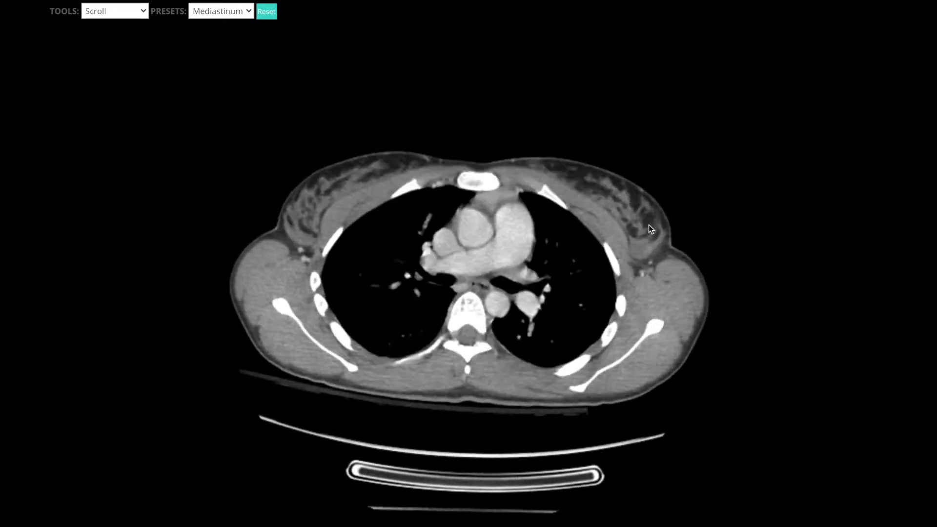
scroll(648, 226, up, 6)
- Check the Presets list without changing it, keeping Mediastinum selected
click(243, 12)
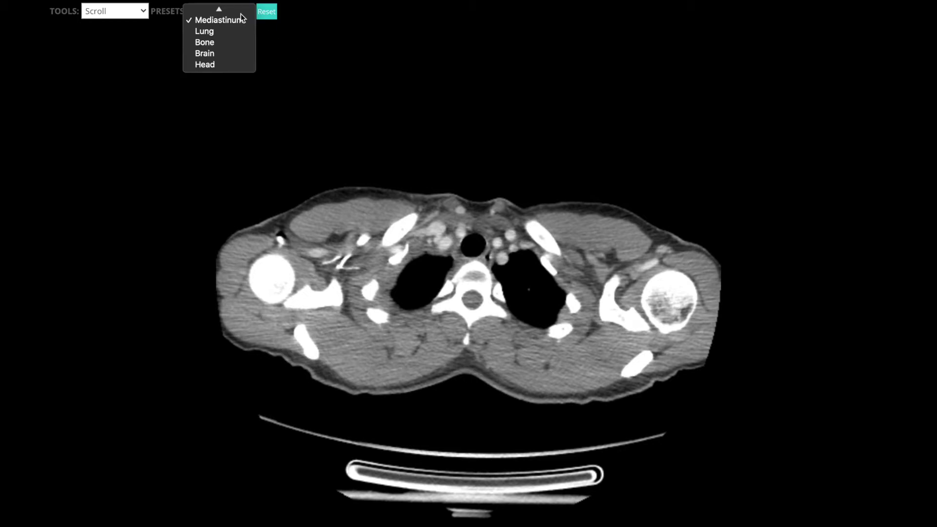
click(673, 126)
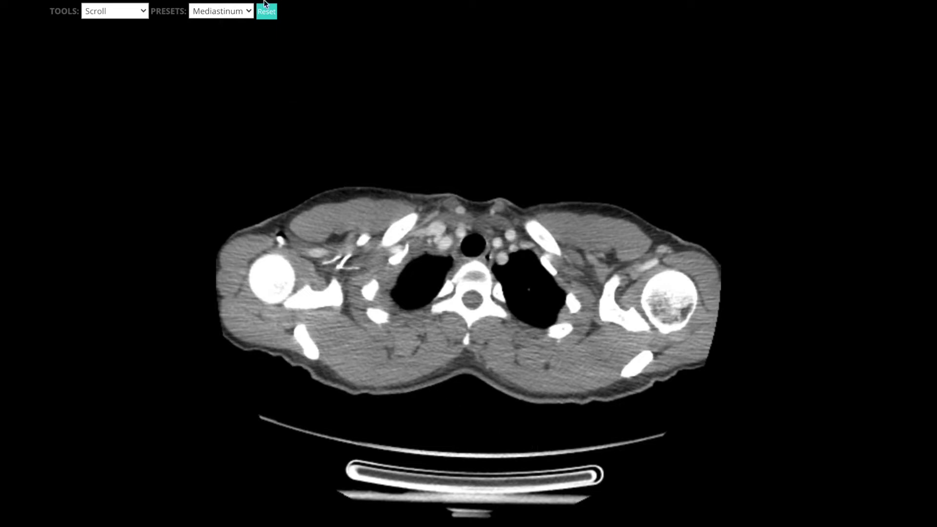
click(247, 11)
- Switch to the Lung preset and review the axial slices around the lung apices
click(245, 31)
scroll(531, 267, down, 15)
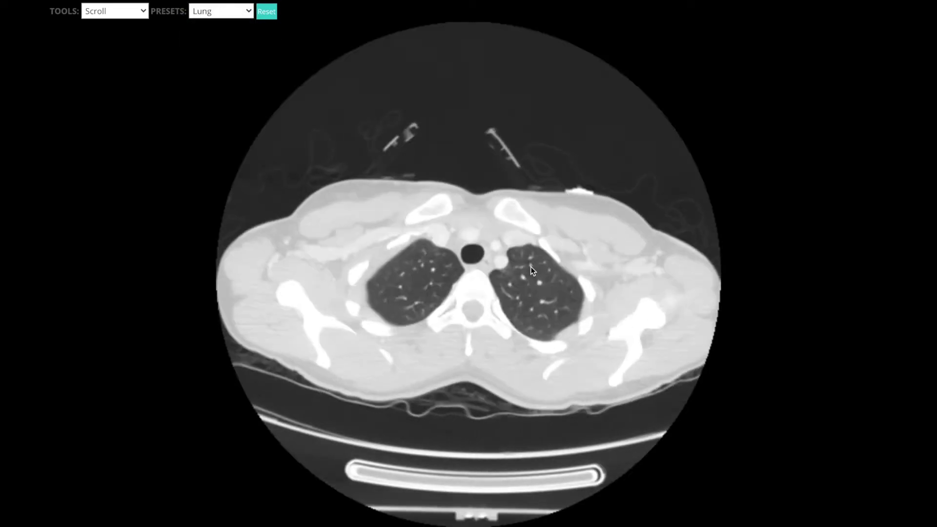
scroll(531, 268, down, 15)
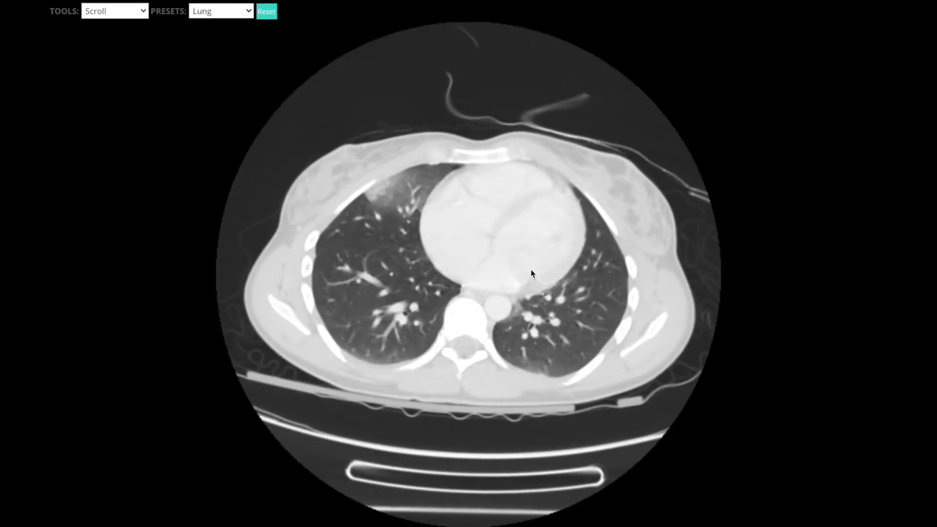
scroll(530, 270, down, 4)
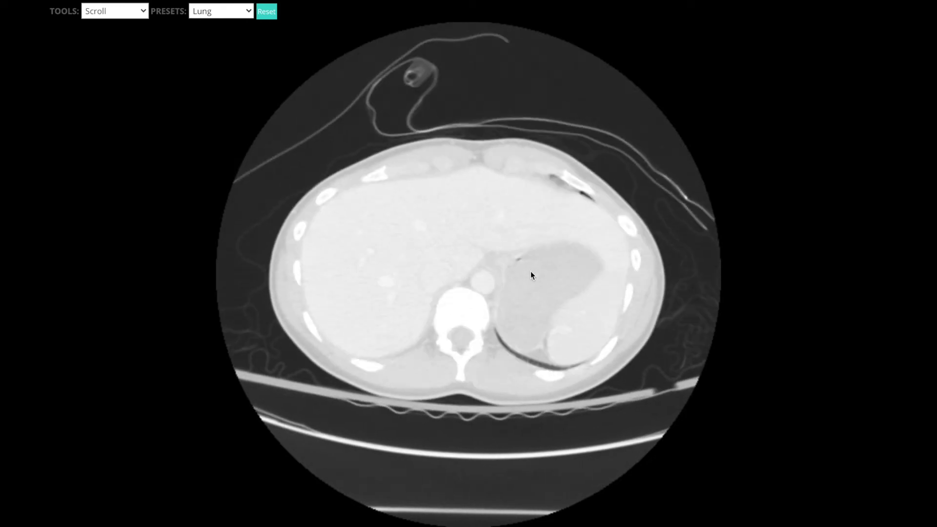
scroll(531, 271, up, 12)
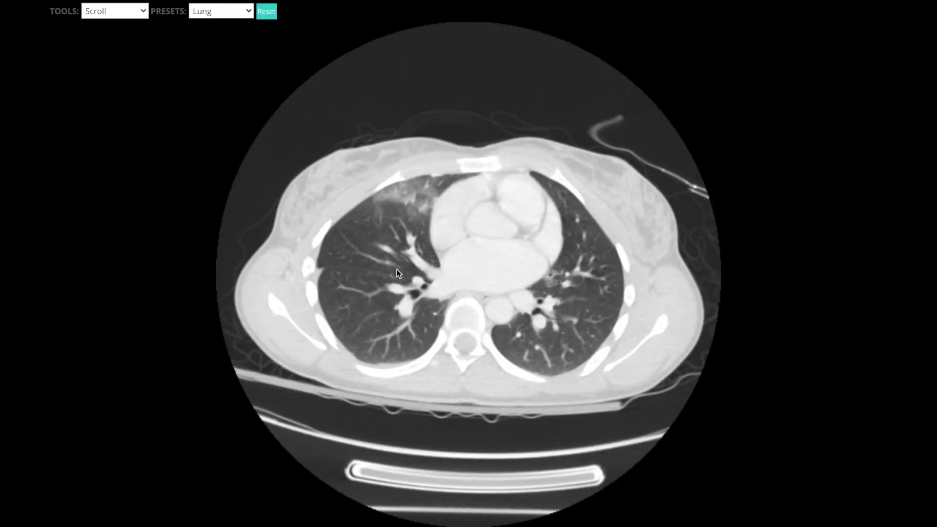
scroll(396, 265, up, 3)
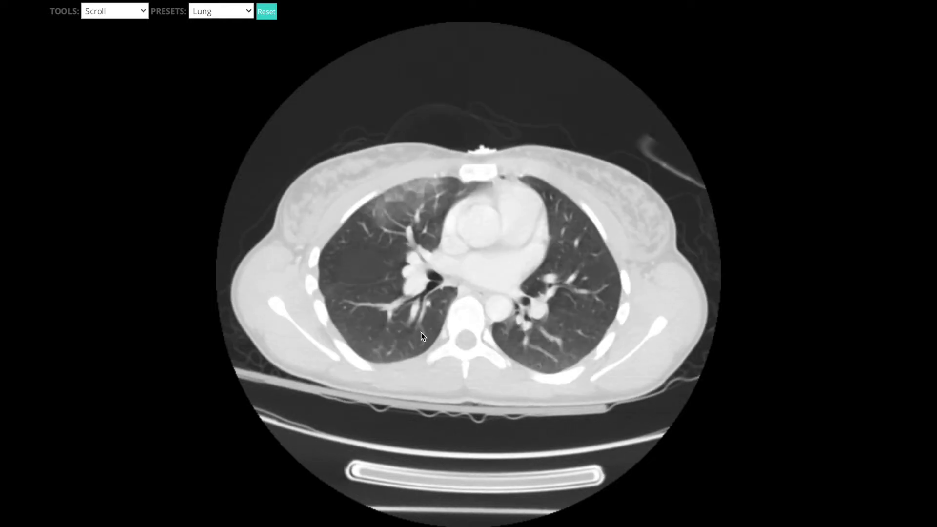
scroll(412, 341, up, 8)
scroll(409, 316, down, 4)
scroll(408, 318, up, 6)
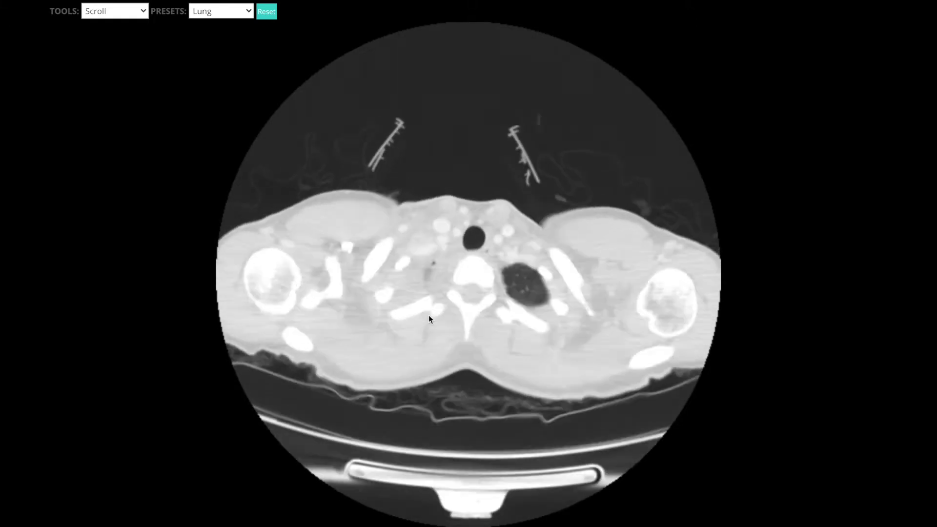
scroll(428, 315, down, 6)
scroll(429, 316, down, 10)
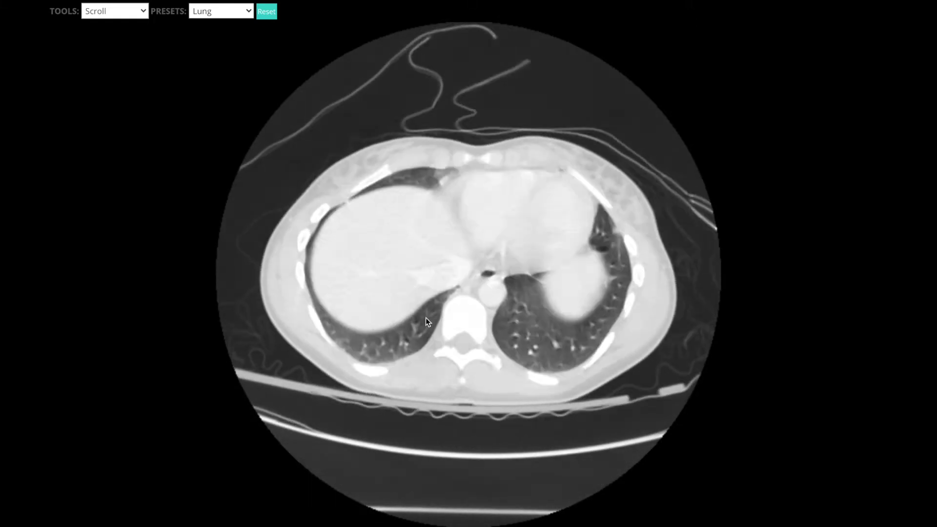
scroll(423, 324, up, 8)
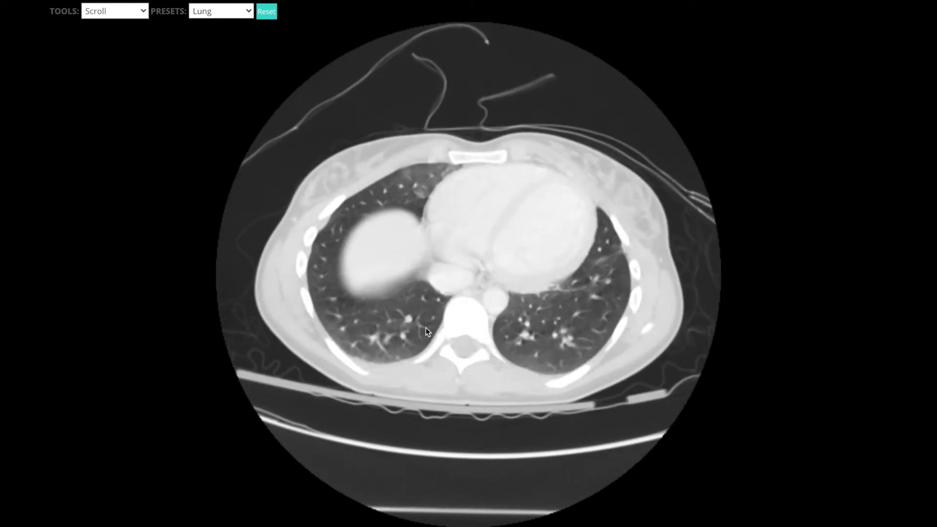
scroll(426, 326, up, 10)
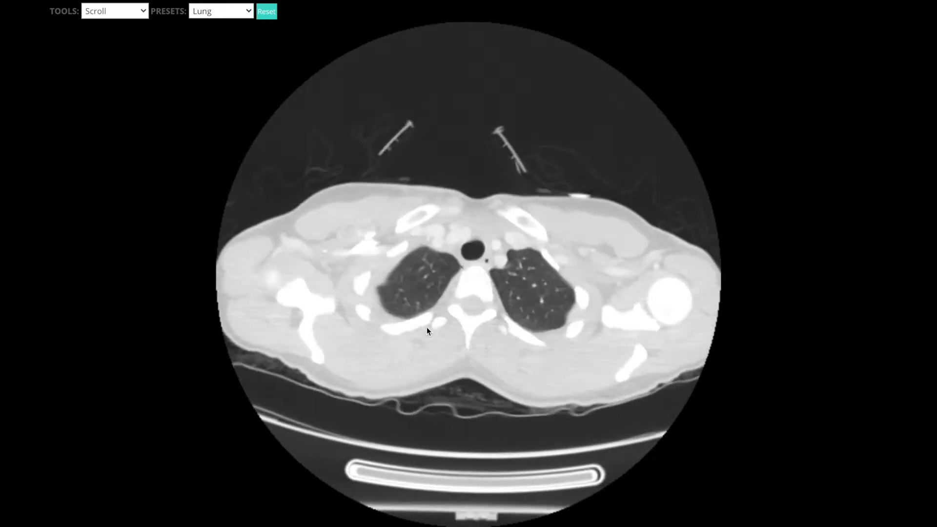
- Switch the window preset back to Mediastinum
click(224, 13)
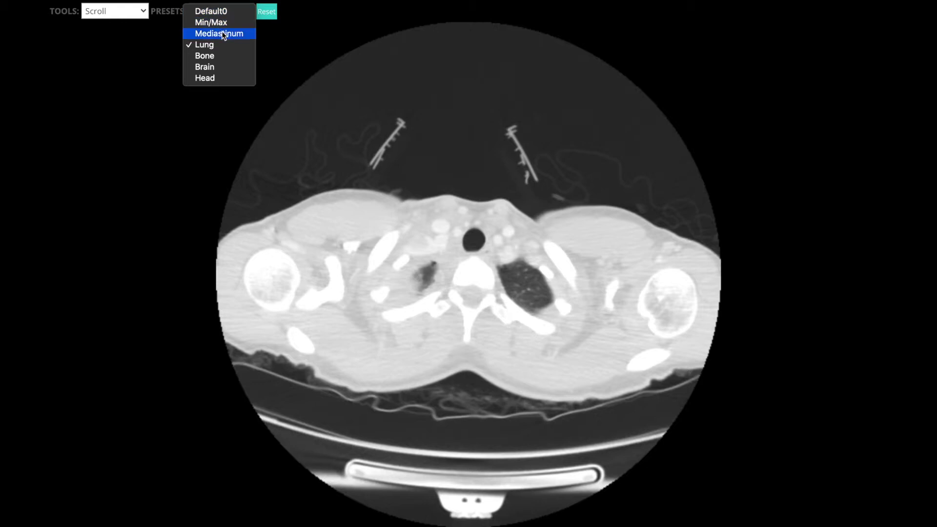
click(215, 33)
scroll(507, 318, up, 6)
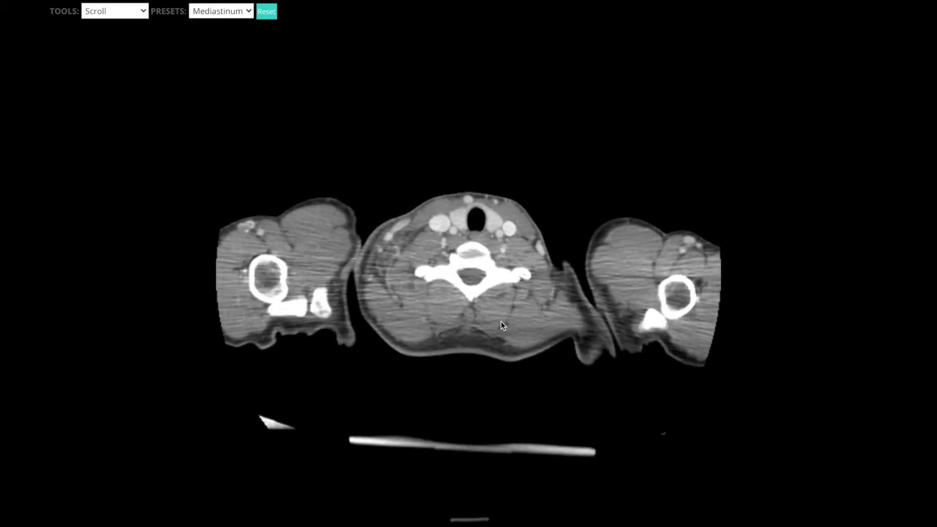
- Scroll the axial Mediastinum slices from the neck down toward the heart
scroll(501, 321, down, 7)
scroll(498, 318, down, 5)
scroll(496, 315, up, 10)
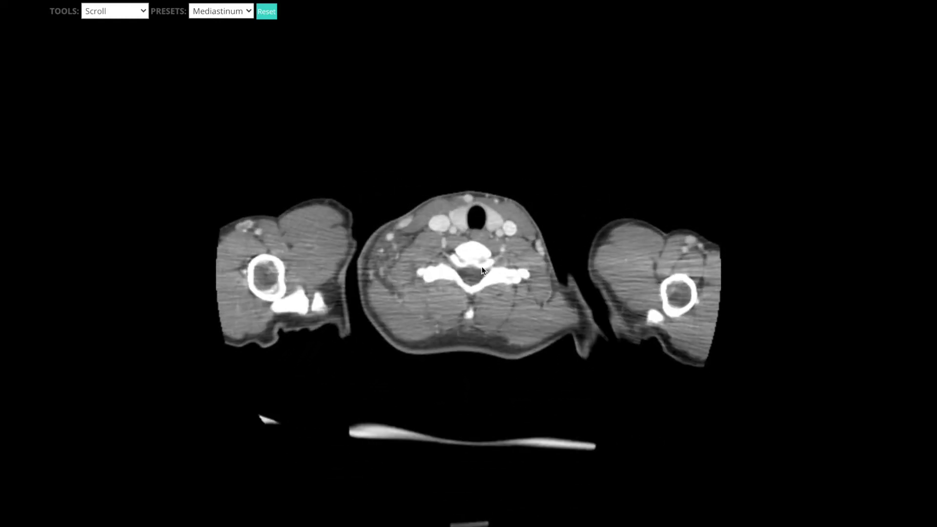
scroll(490, 215, down, 5)
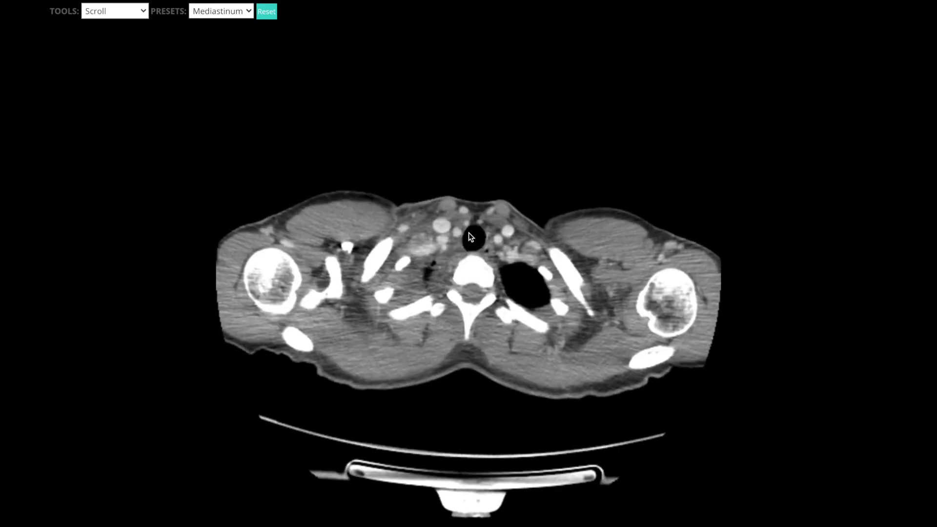
scroll(464, 229, up, 2)
scroll(489, 220, down, 4)
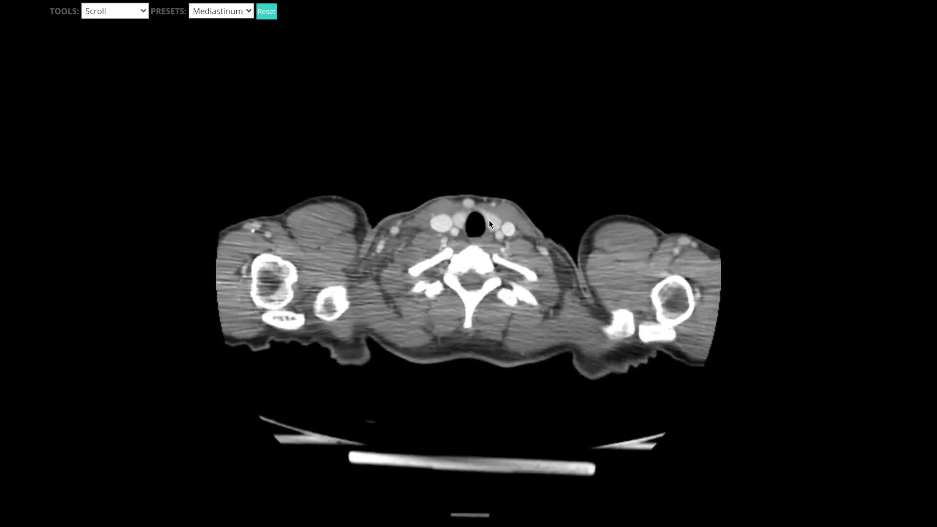
scroll(482, 232, up, 4)
scroll(475, 226, down, 2)
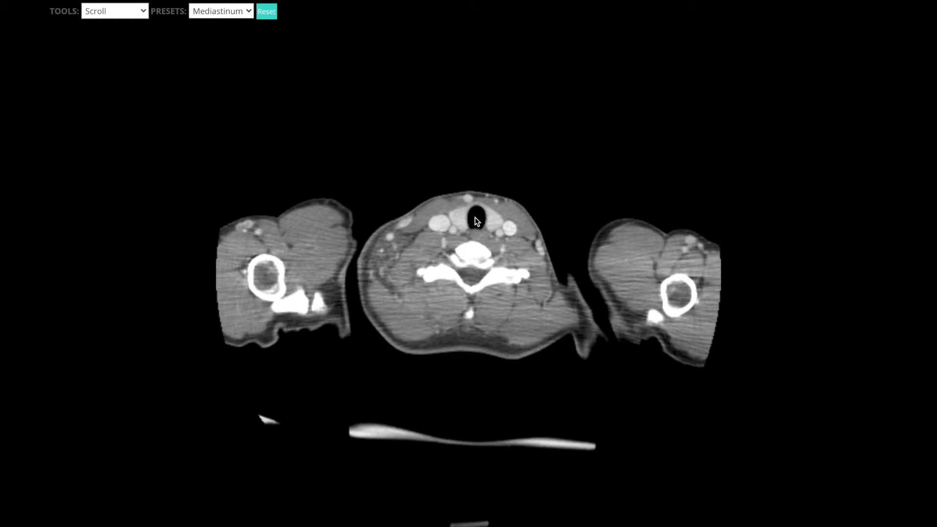
scroll(486, 221, down, 6)
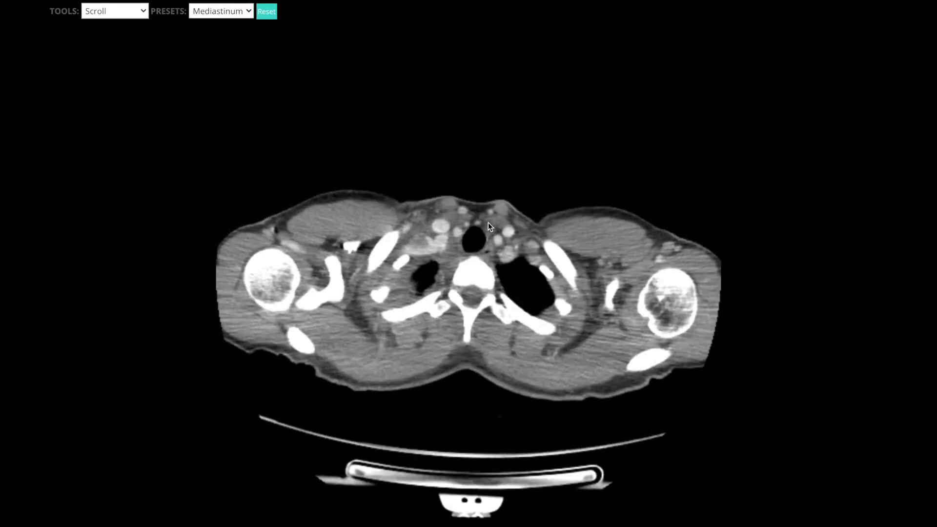
scroll(489, 229, down, 8)
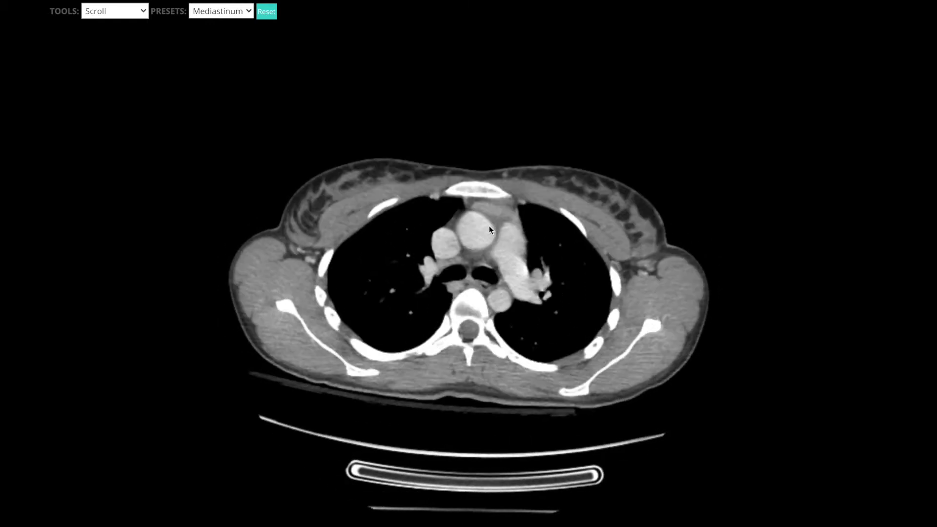
scroll(489, 229, down, 8)
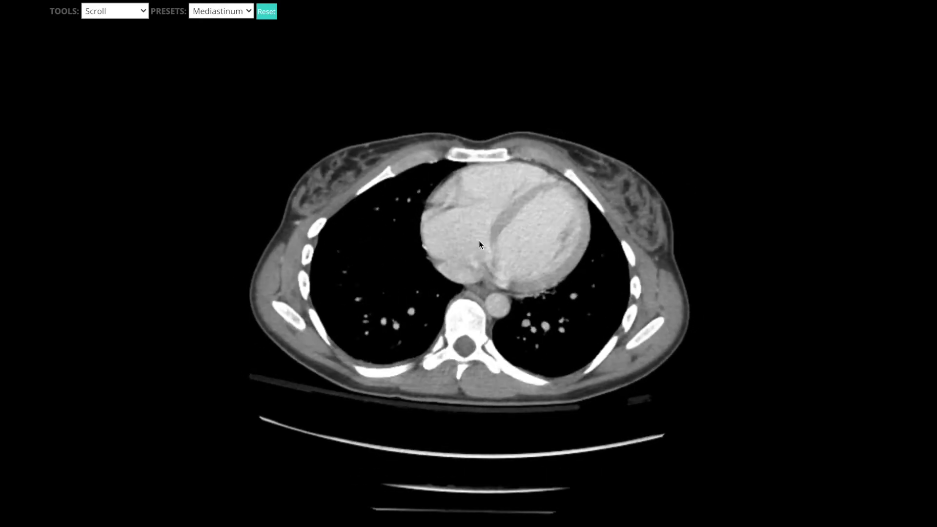
scroll(485, 246, down, 4)
scroll(485, 247, up, 8)
scroll(485, 247, down, 3)
scroll(485, 247, up, 6)
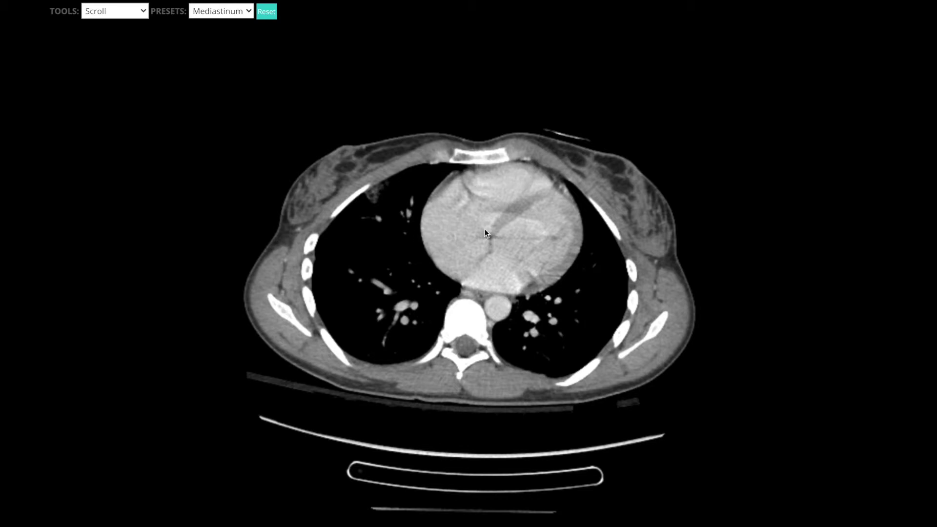
- Scroll back up to the clavicle-level slice showing the trachea and shoulder joints
scroll(527, 243, up, 4)
scroll(526, 247, down, 4)
scroll(526, 247, up, 5)
scroll(529, 249, up, 8)
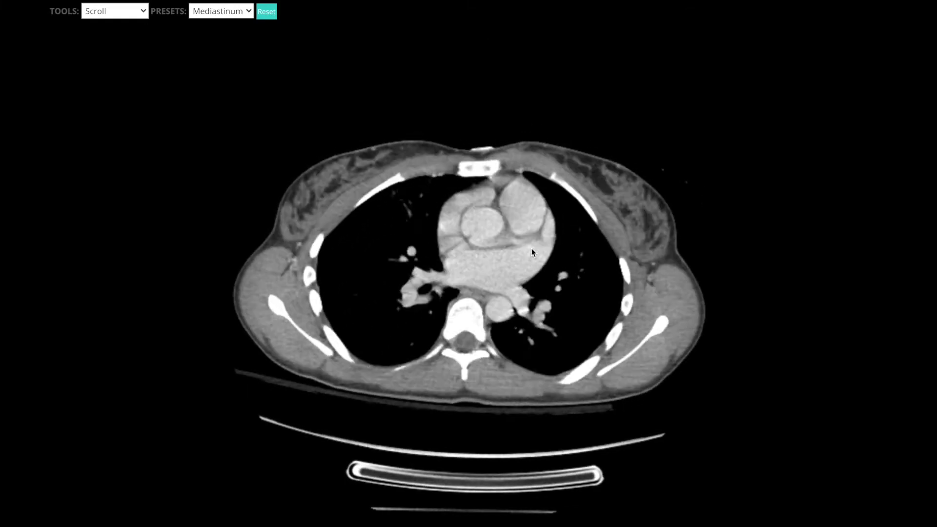
scroll(533, 252, up, 8)
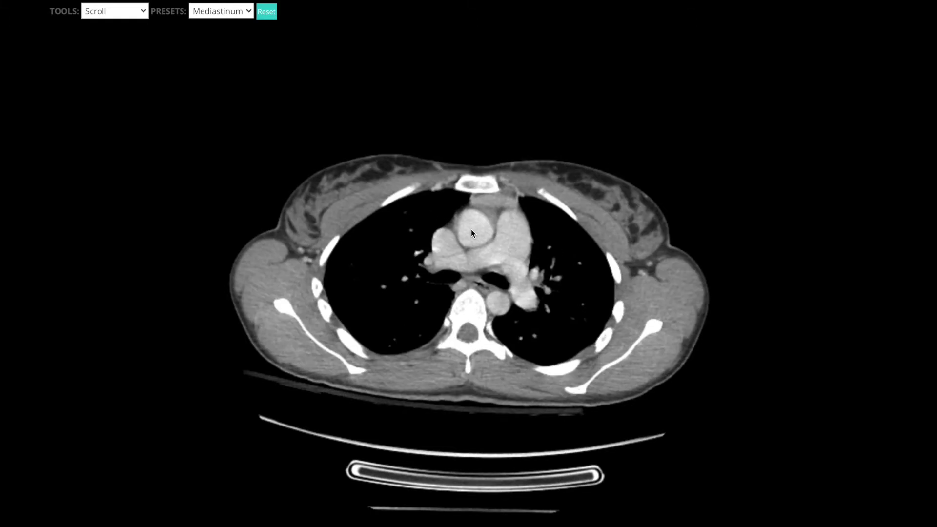
scroll(471, 229, down, 8)
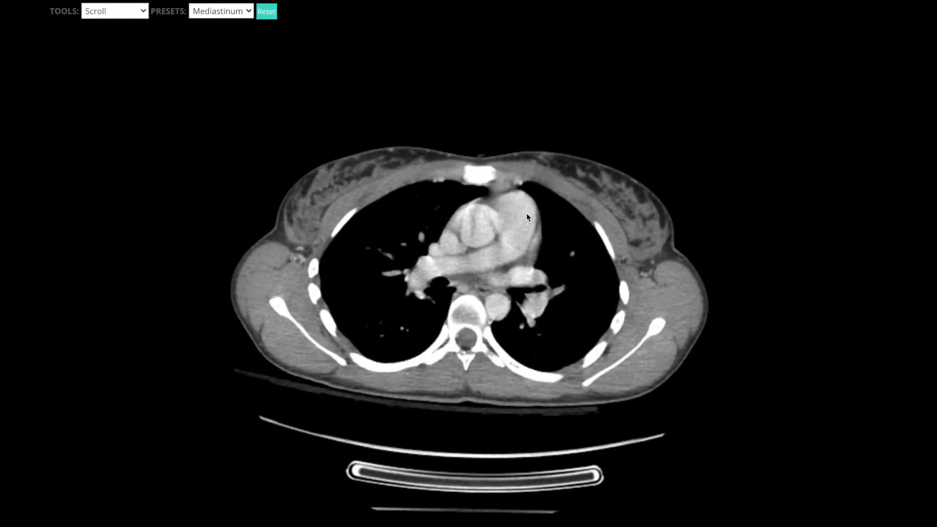
scroll(520, 226, down, 8)
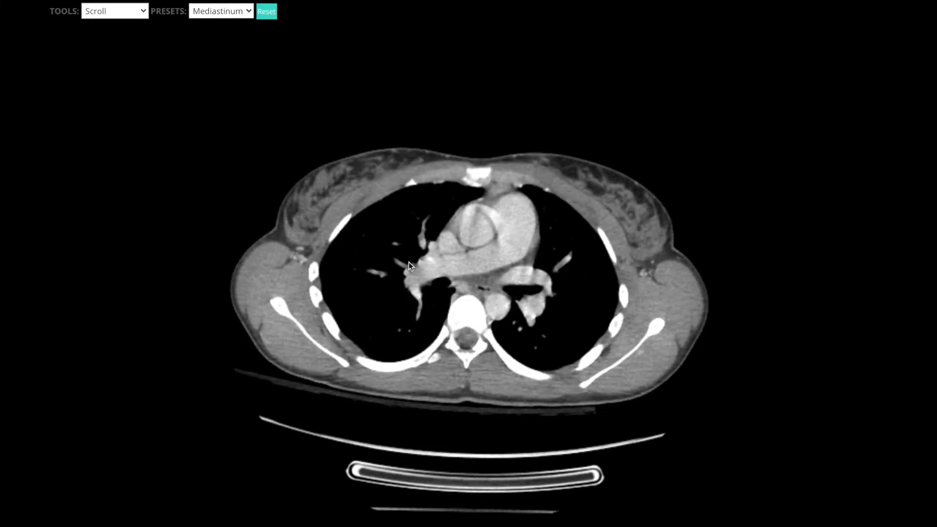
scroll(551, 281, down, 5)
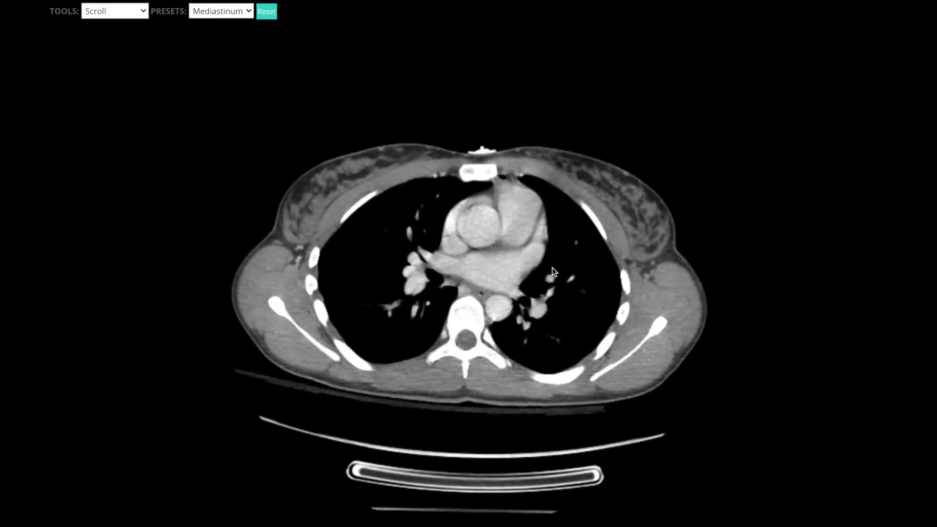
scroll(458, 276, up, 10)
scroll(458, 276, up, 6)
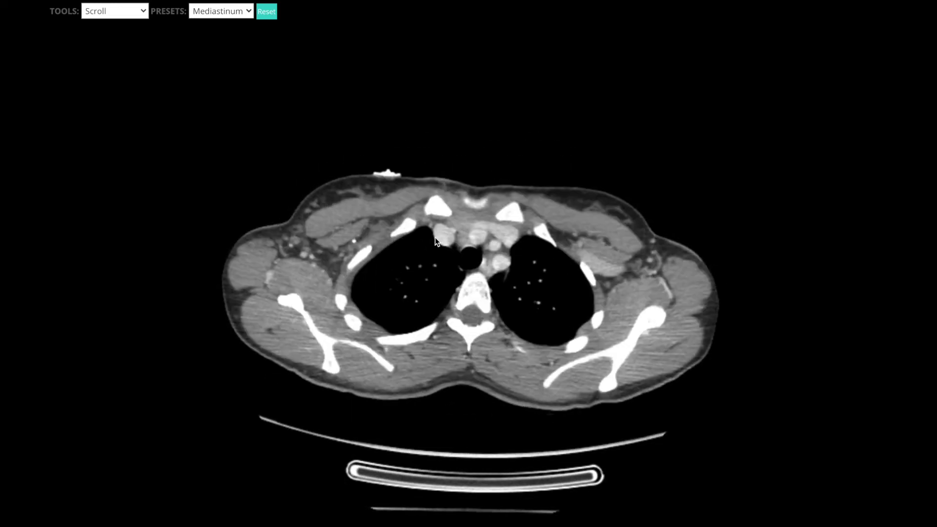
scroll(428, 239, down, 6)
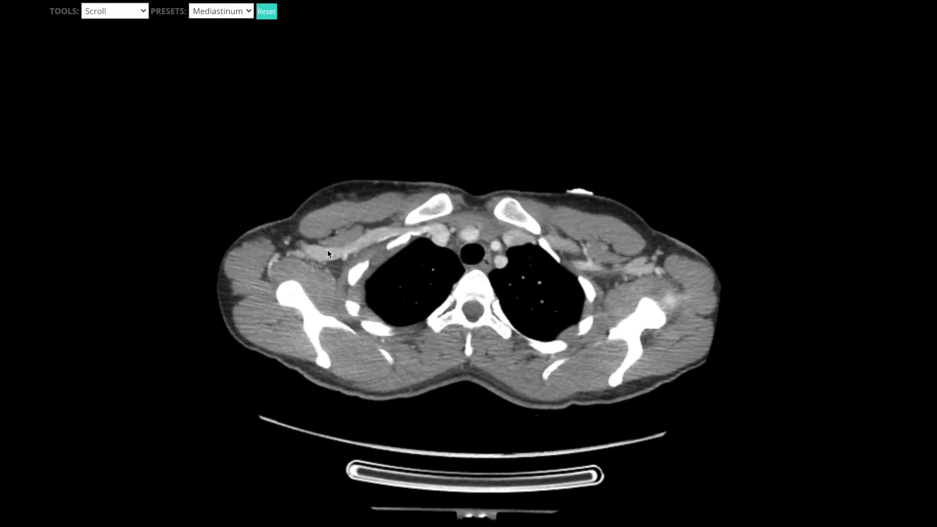
scroll(444, 236, down, 4)
scroll(447, 234, up, 6)
scroll(443, 229, up, 5)
scroll(442, 229, down, 7)
scroll(390, 242, up, 4)
scroll(452, 244, up, 7)
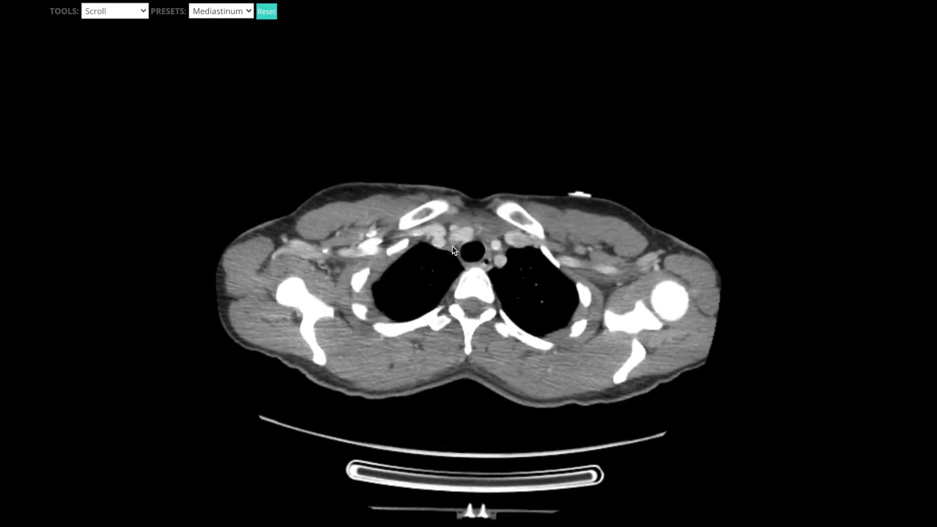
- Scroll the axial Mediastinum series down to the aortic root and pulmonary trunk slice
scroll(438, 234, down, 6)
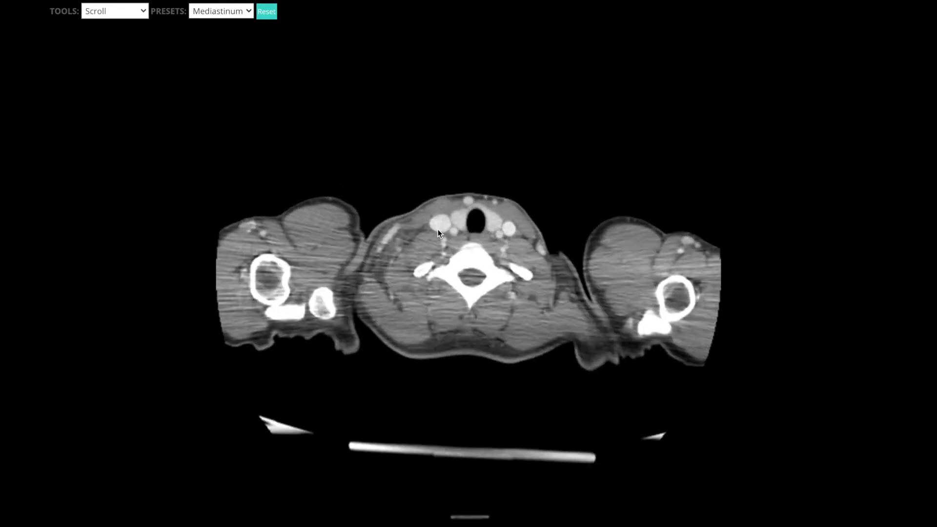
scroll(438, 229, down, 7)
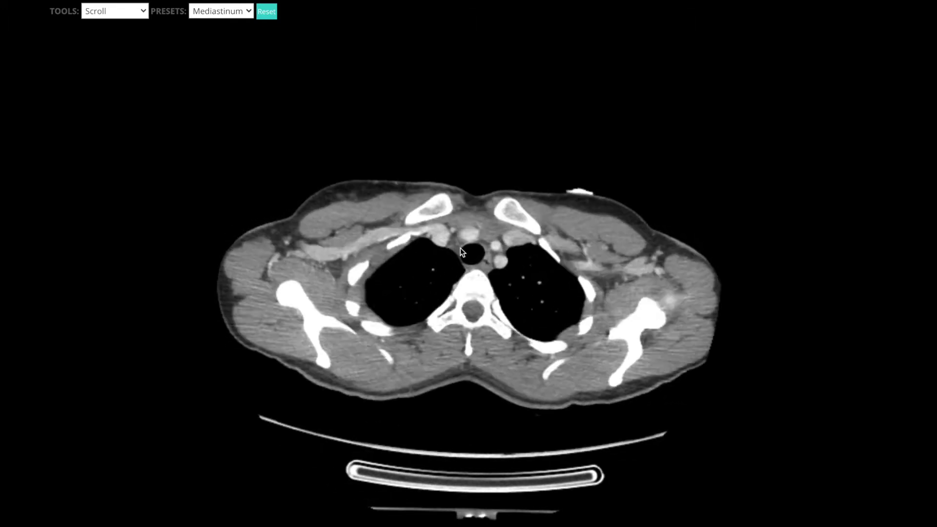
scroll(480, 244, up, 6)
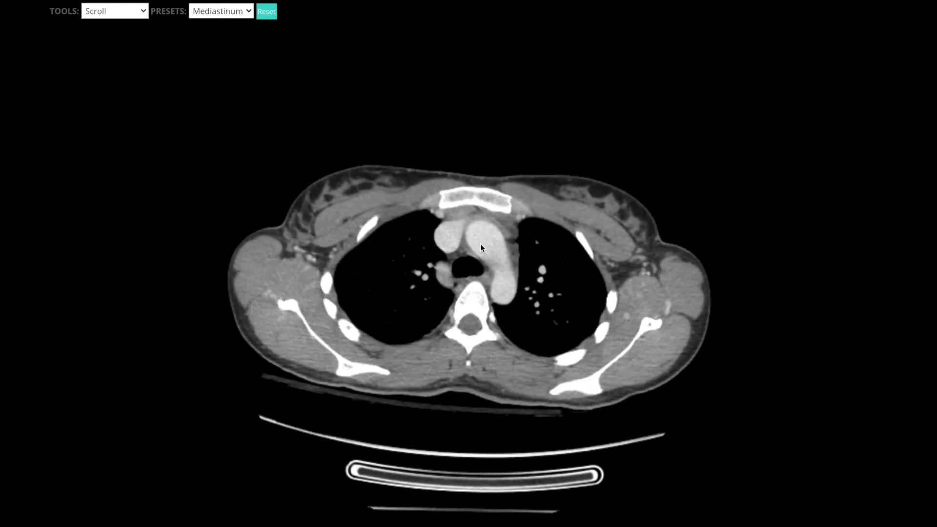
scroll(478, 241, up, 4)
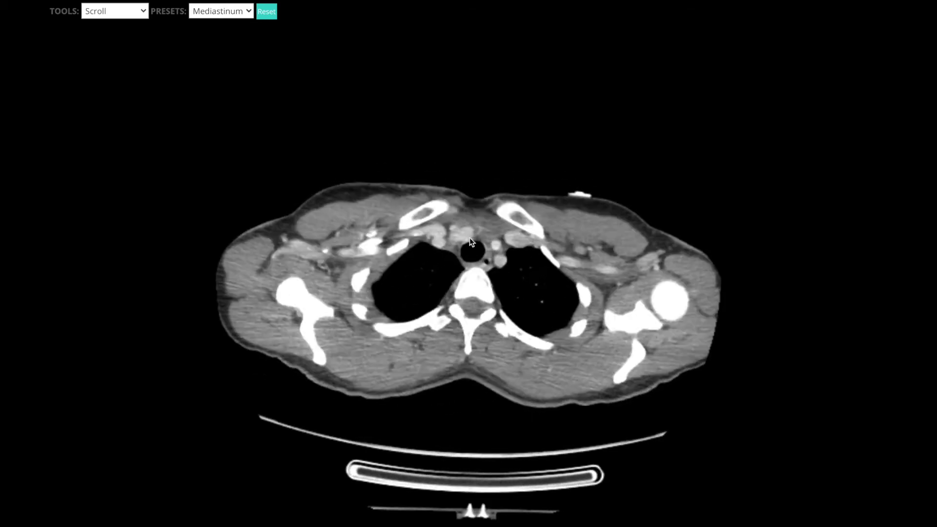
scroll(452, 240, up, 4)
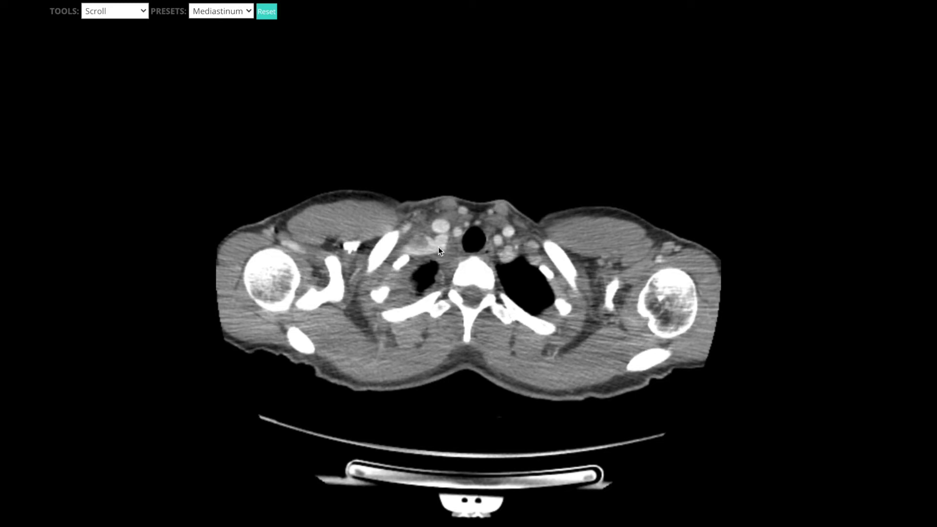
scroll(432, 249, up, 3)
scroll(426, 244, down, 3)
scroll(446, 241, up, 8)
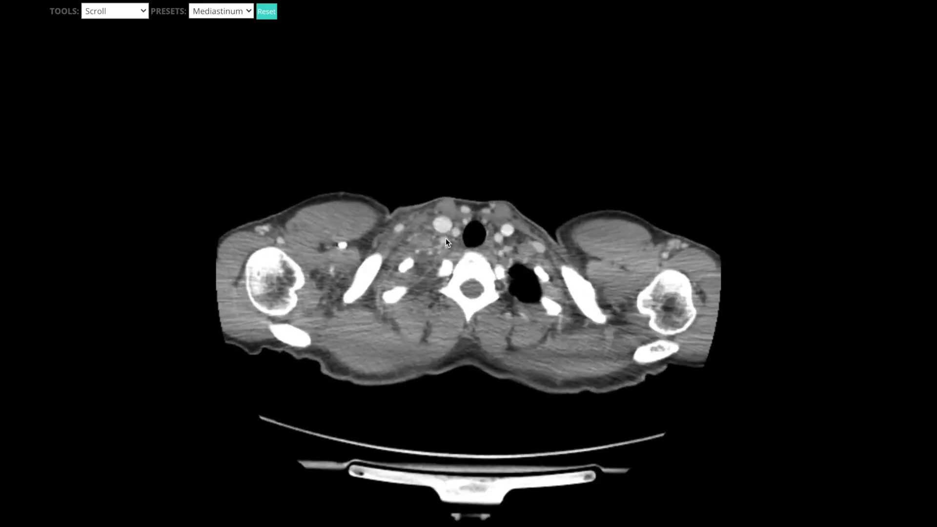
scroll(453, 241, down, 8)
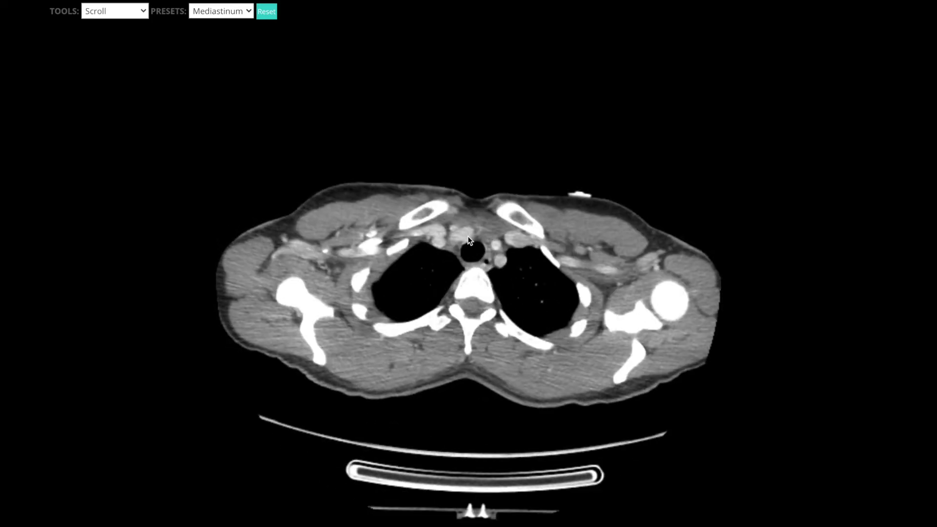
scroll(467, 238, up, 3)
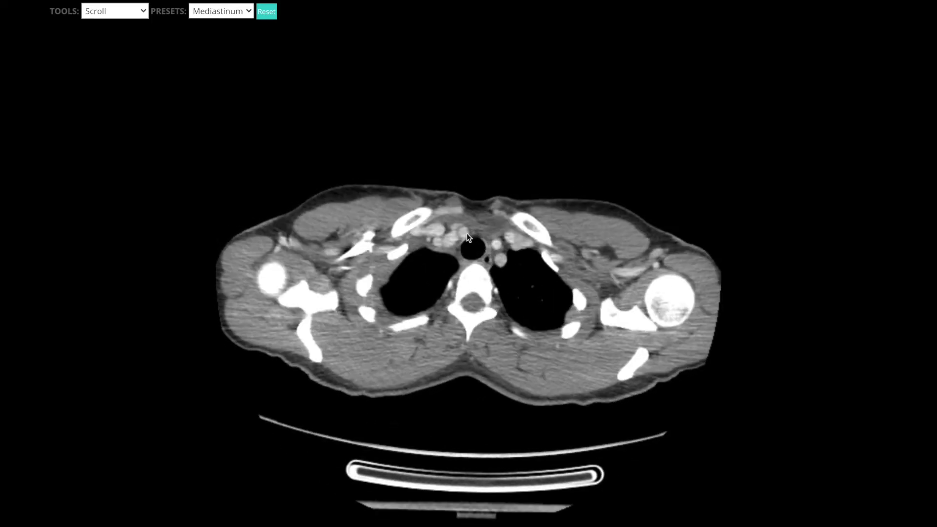
scroll(467, 238, up, 8)
scroll(457, 236, down, 8)
scroll(448, 239, down, 8)
scroll(421, 238, up, 8)
scroll(442, 245, down, 8)
scroll(445, 248, down, 3)
scroll(447, 240, down, 8)
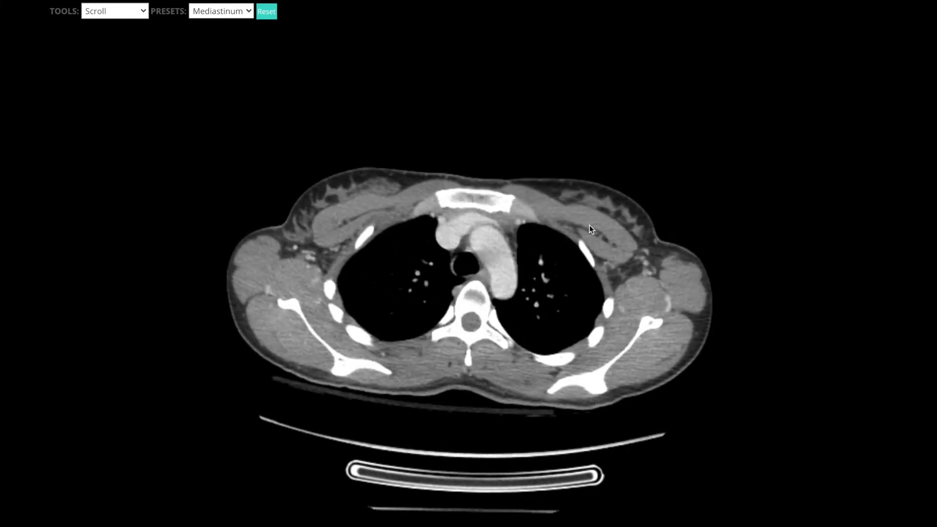
scroll(562, 229, down, 5)
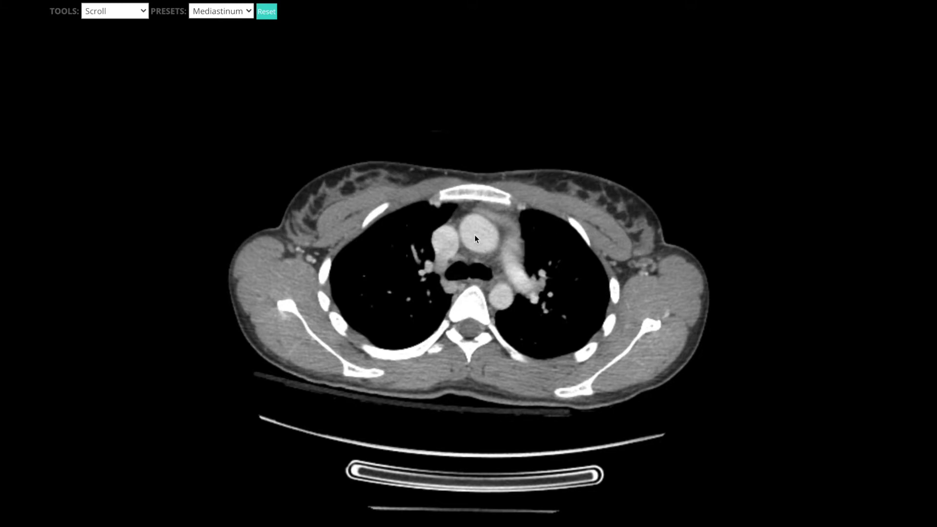
scroll(467, 229, down, 10)
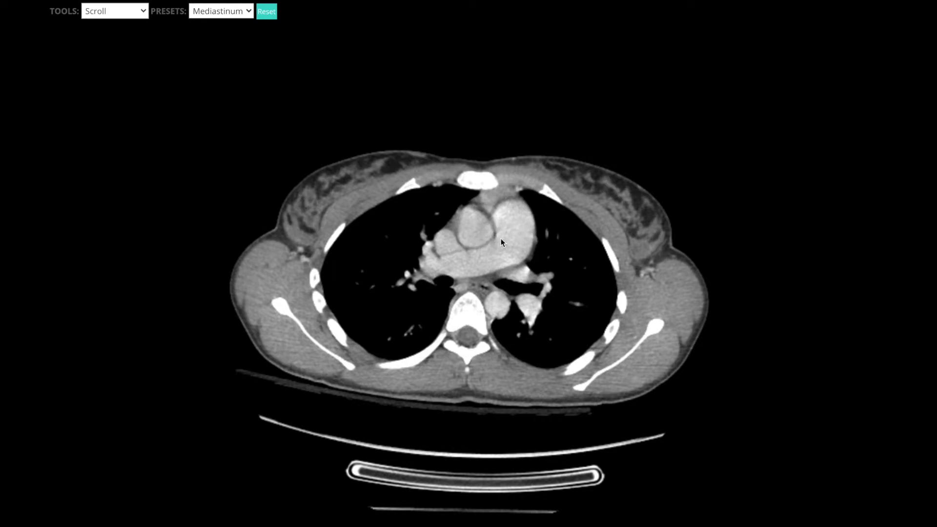
- Step the Mediastinum-window axial slices down past the heart to the liver, stomach and aorta
scroll(537, 253, up, 10)
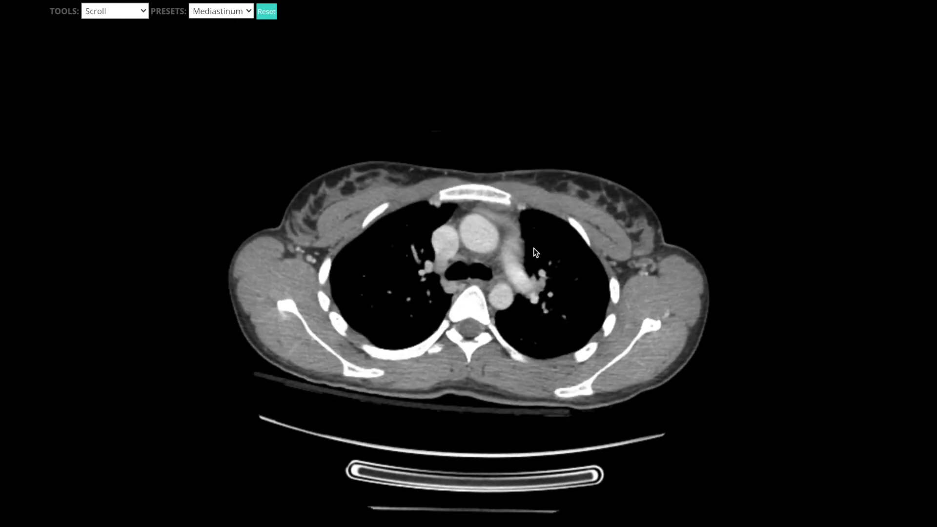
scroll(529, 250, up, 10)
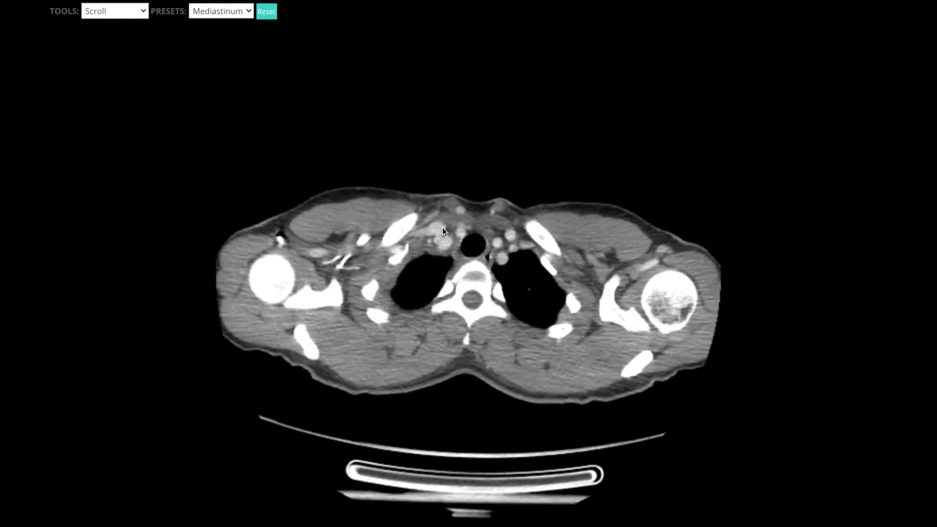
scroll(416, 242, down, 5)
scroll(434, 242, up, 4)
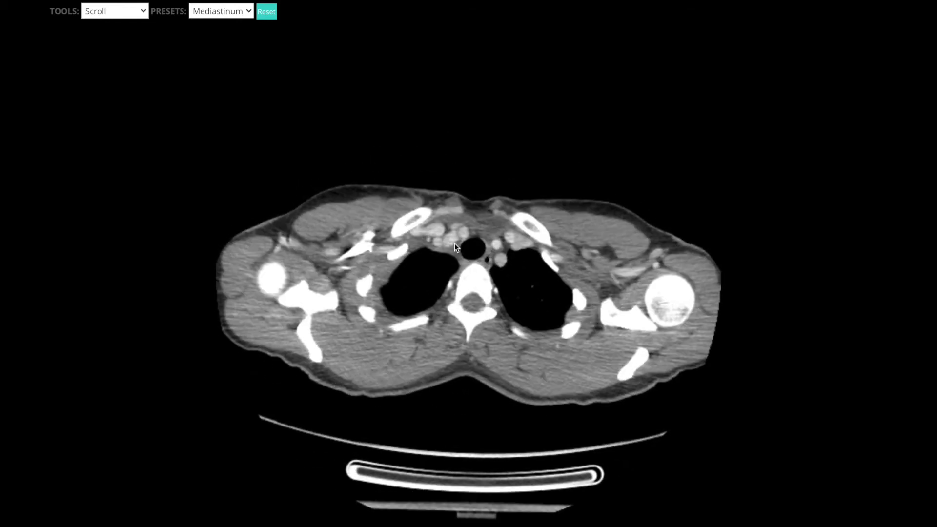
scroll(450, 247, up, 2)
scroll(537, 237, down, 4)
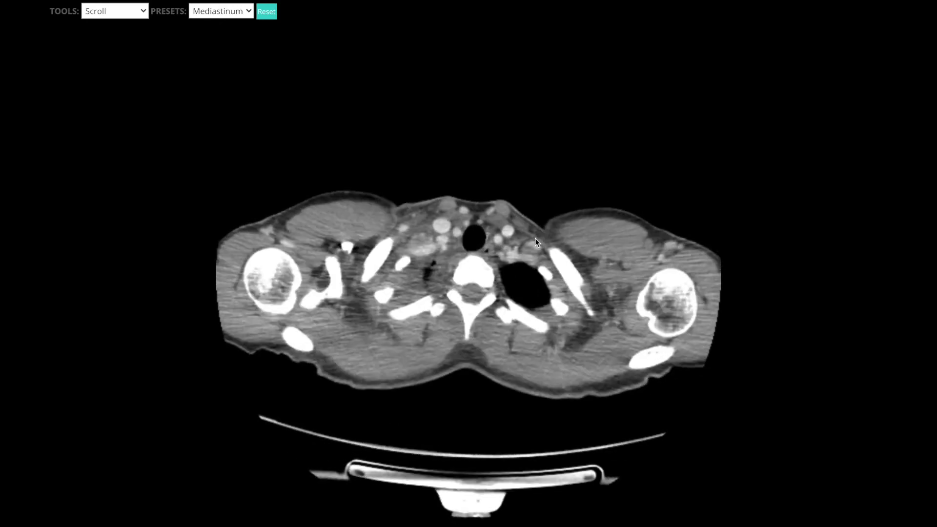
scroll(531, 240, down, 10)
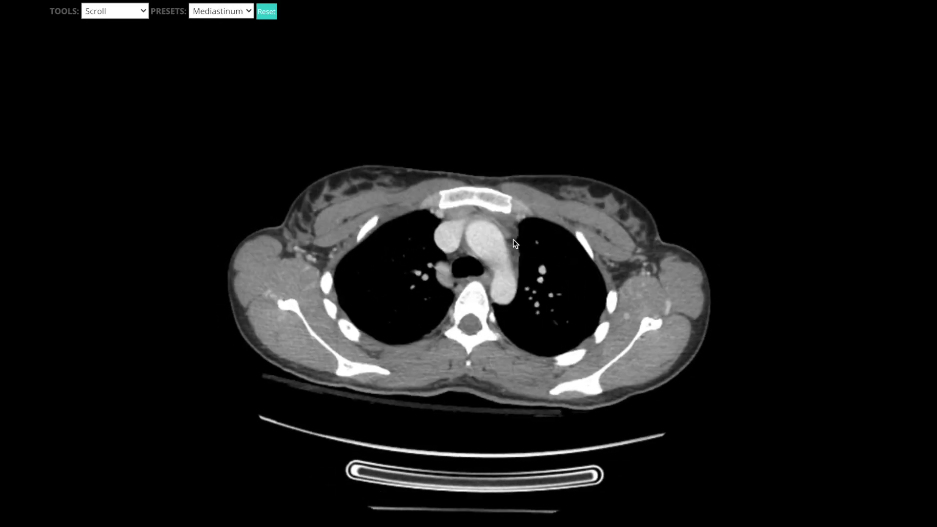
scroll(511, 241, down, 10)
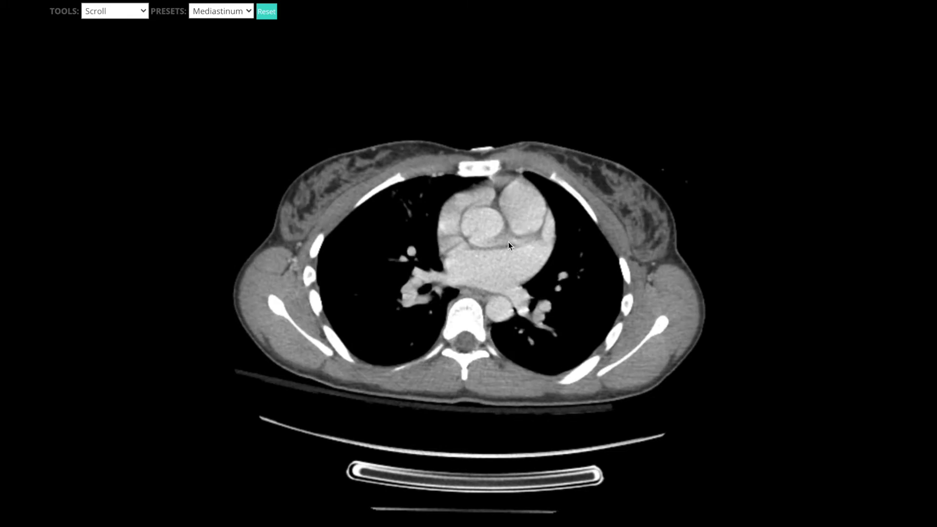
scroll(475, 211, down, 10)
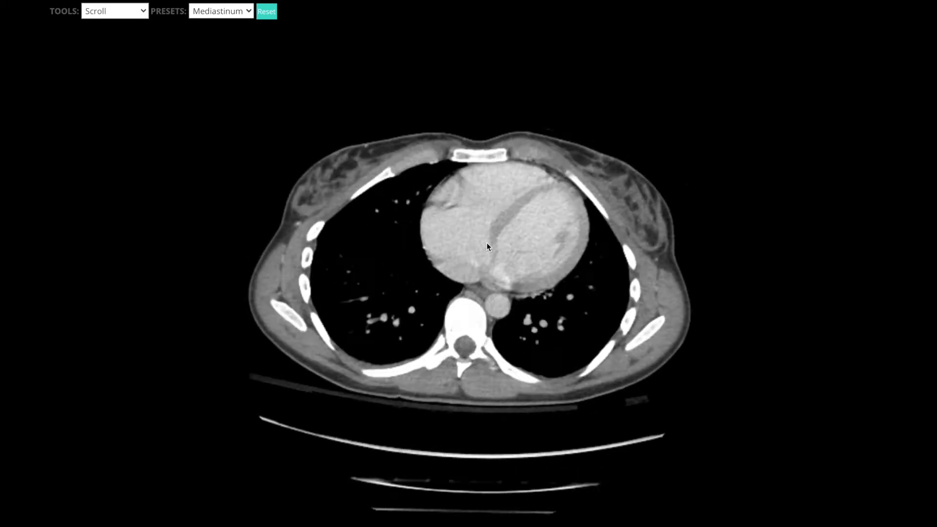
scroll(484, 245, down, 3)
scroll(496, 227, up, 4)
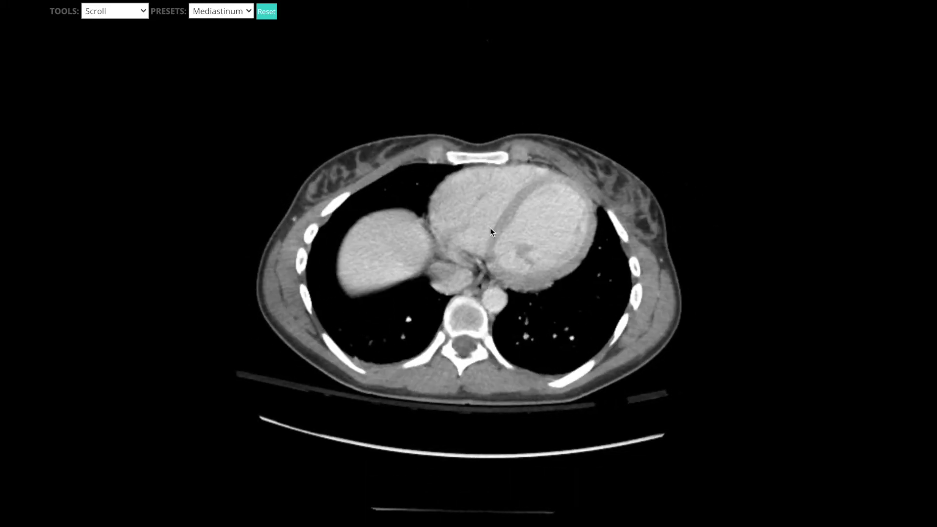
scroll(549, 241, down, 2)
scroll(544, 241, up, 8)
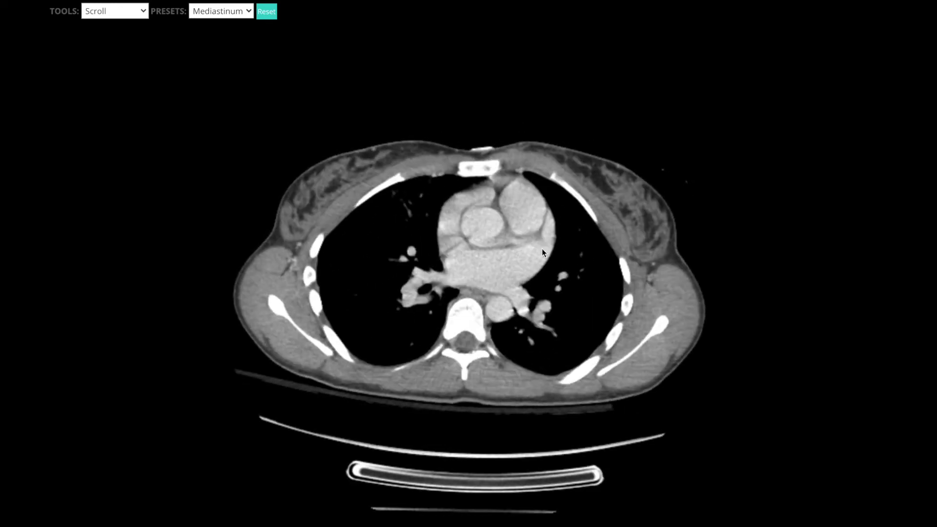
scroll(541, 251, up, 8)
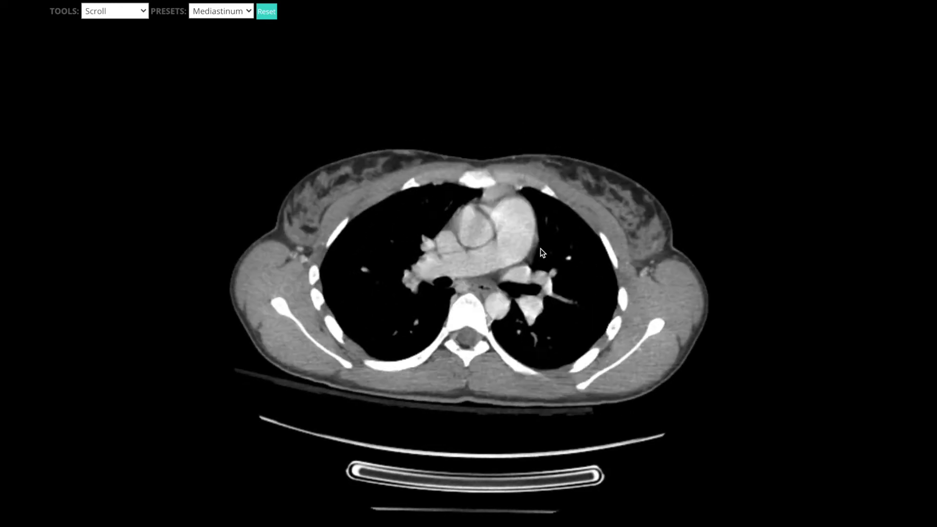
scroll(538, 246, down, 6)
scroll(507, 246, up, 6)
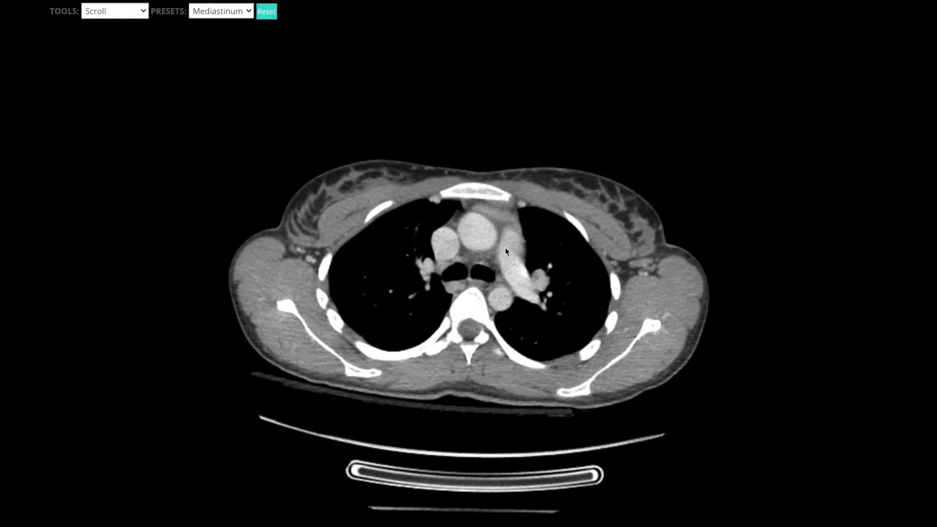
scroll(482, 267, down, 4)
scroll(487, 255, up, 4)
scroll(487, 255, down, 8)
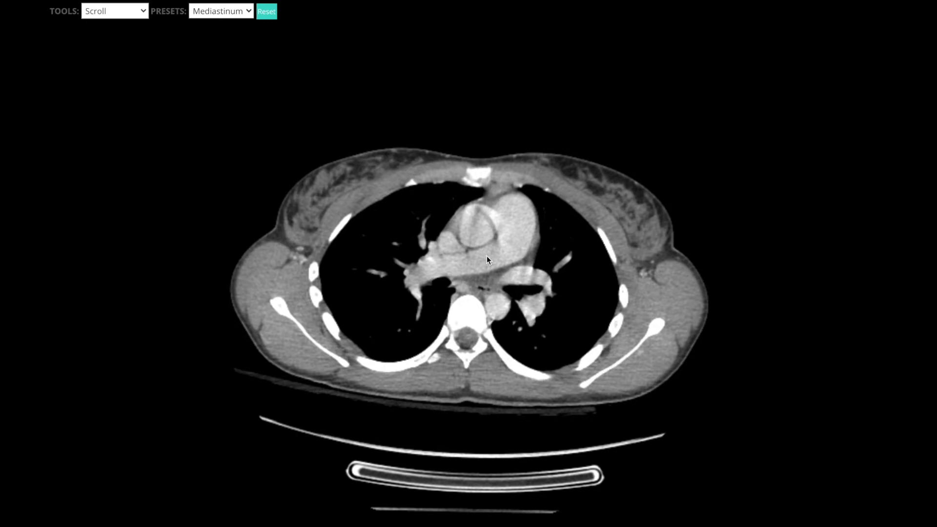
scroll(487, 256, down, 8)
scroll(418, 291, up, 7)
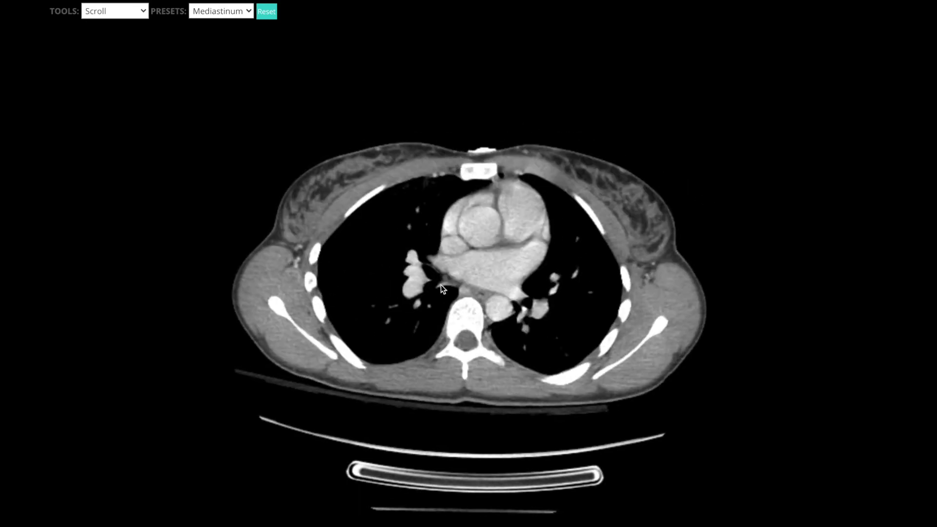
scroll(441, 287, up, 5)
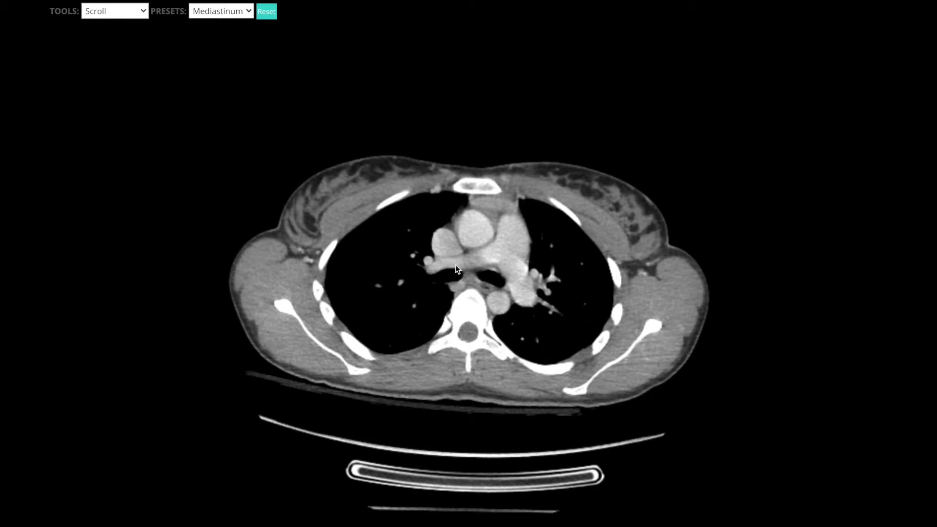
scroll(389, 288, up, 6)
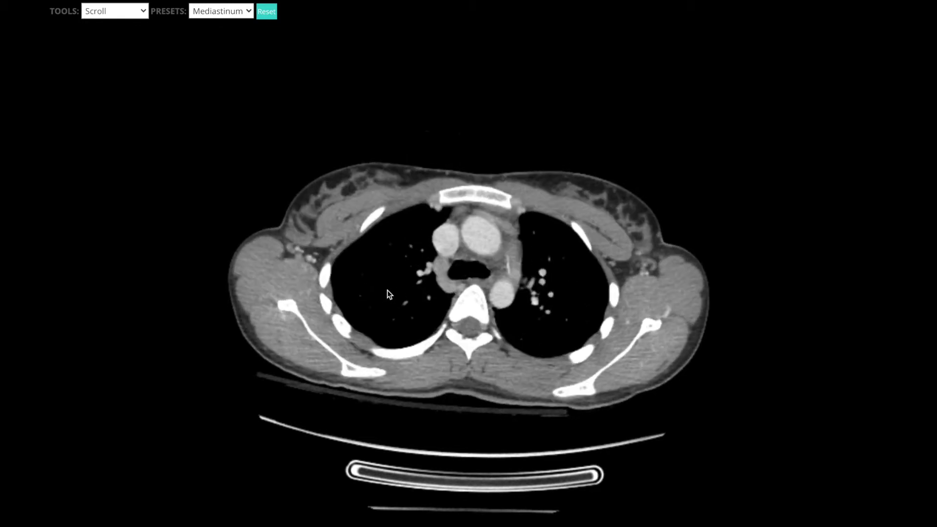
scroll(389, 288, up, 4)
scroll(390, 285, down, 7)
scroll(393, 292, up, 2)
scroll(394, 292, down, 4)
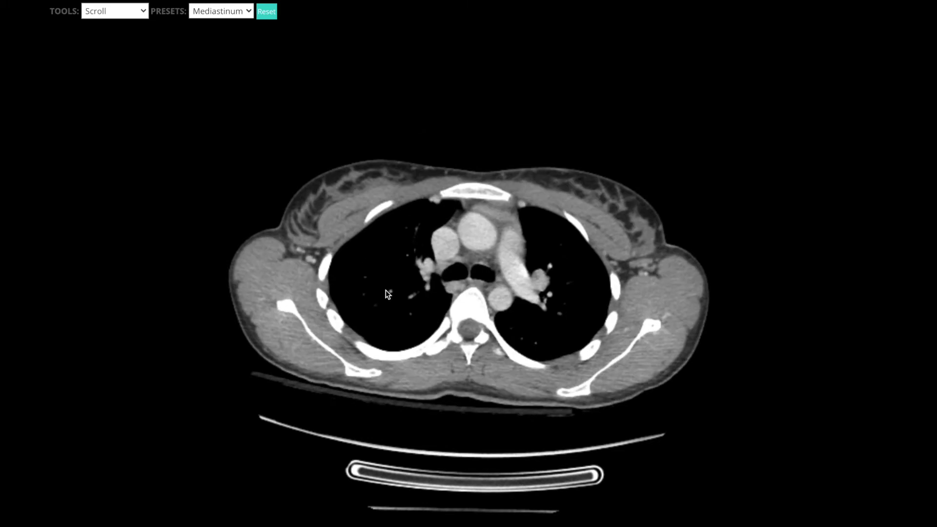
scroll(387, 292, down, 7)
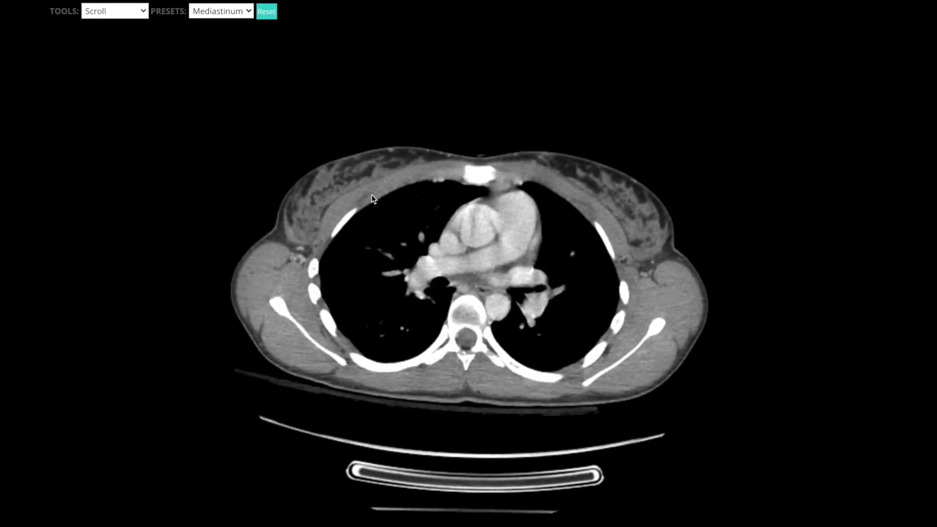
scroll(429, 322, down, 5)
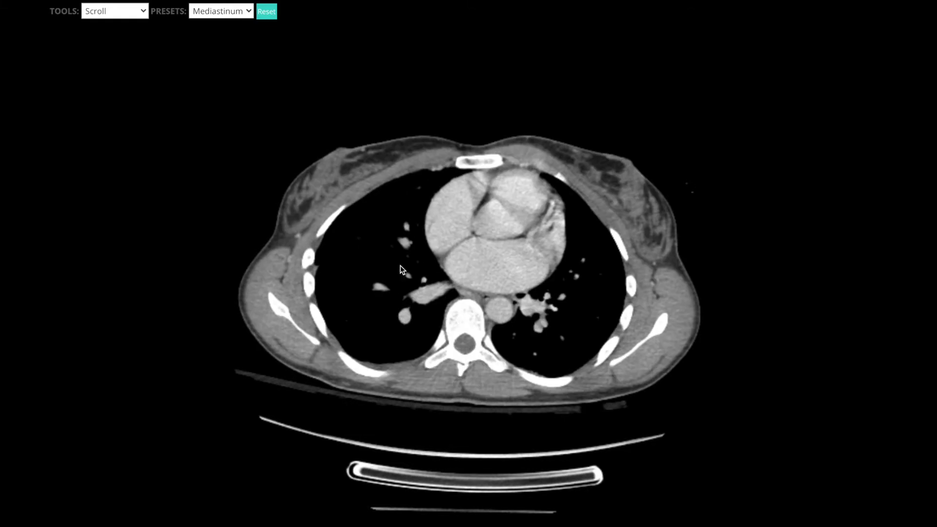
scroll(439, 271, up, 10)
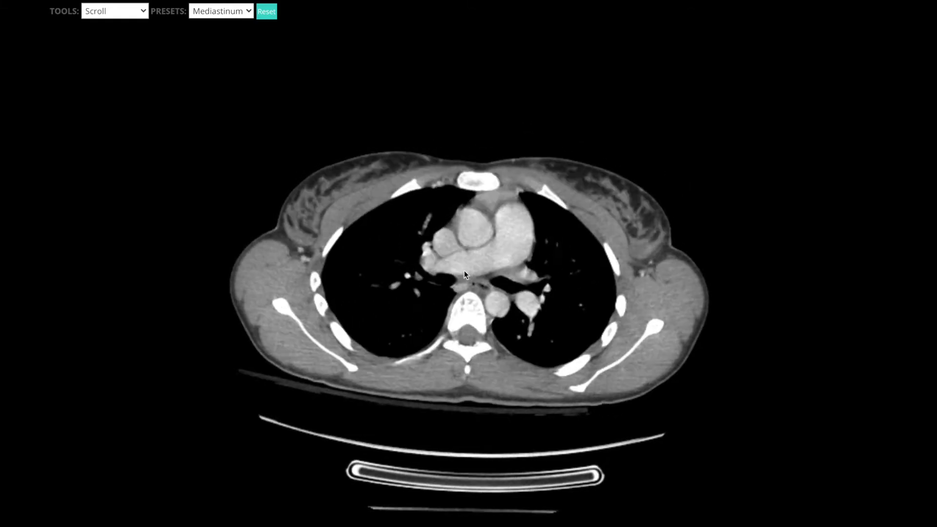
scroll(484, 259, down, 6)
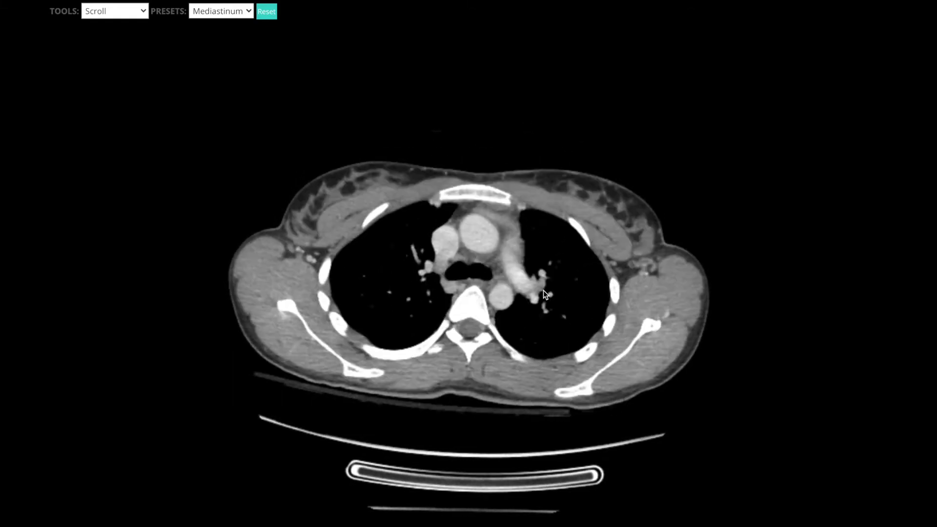
scroll(544, 293, down, 6)
scroll(545, 293, up, 4)
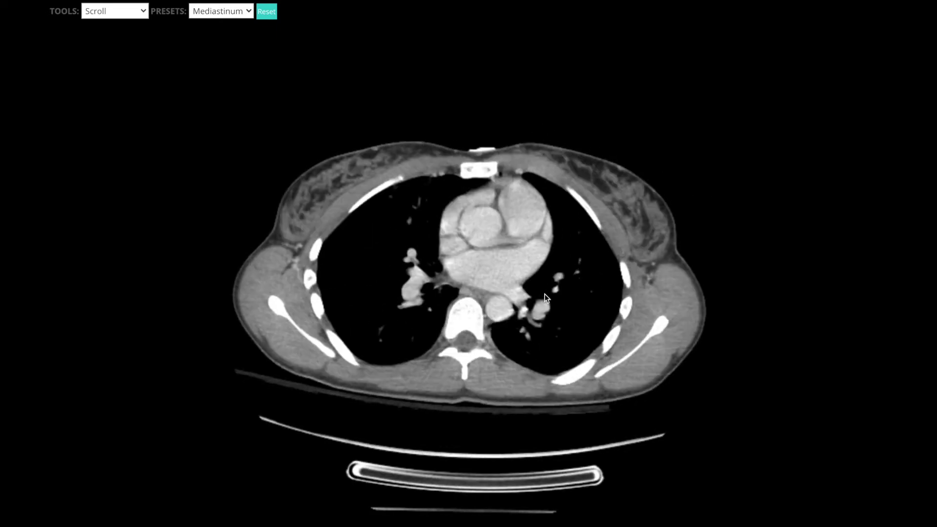
scroll(477, 278, up, 5)
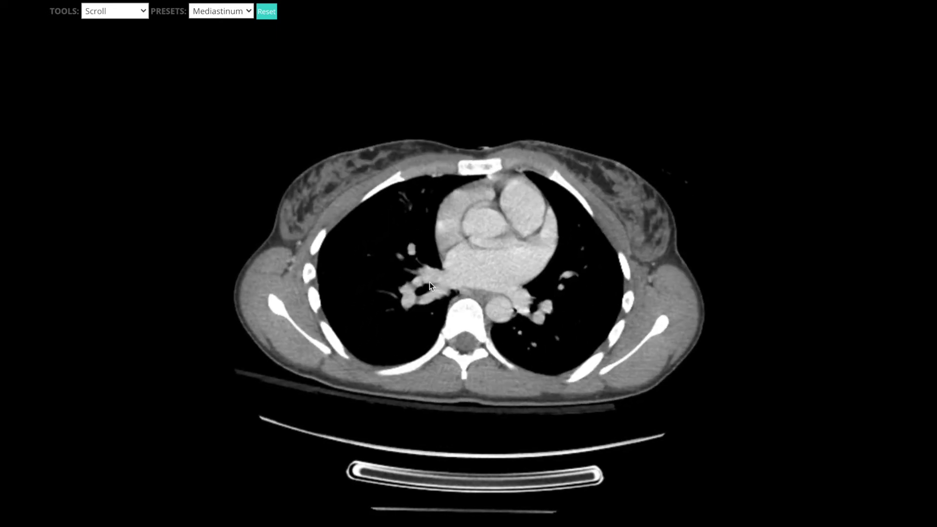
scroll(445, 278, down, 3)
scroll(443, 275, down, 2)
scroll(476, 276, up, 8)
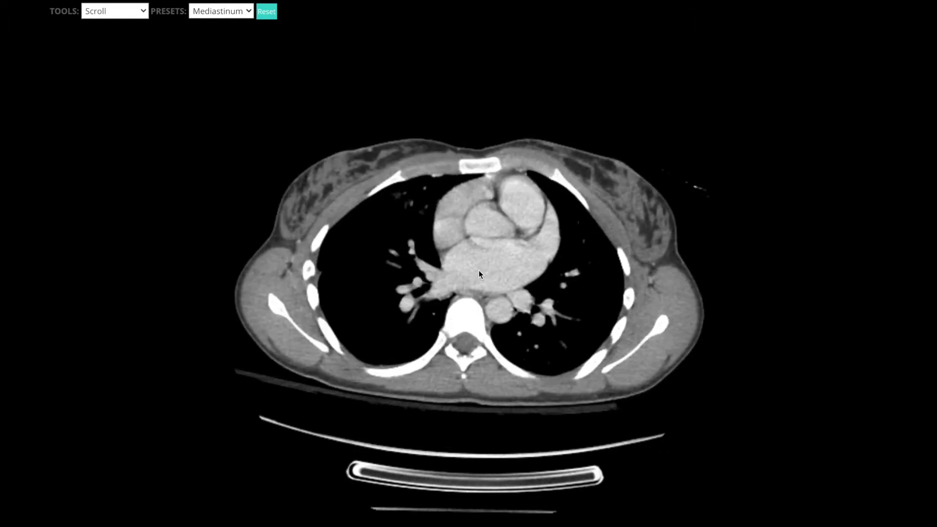
scroll(499, 275, up, 8)
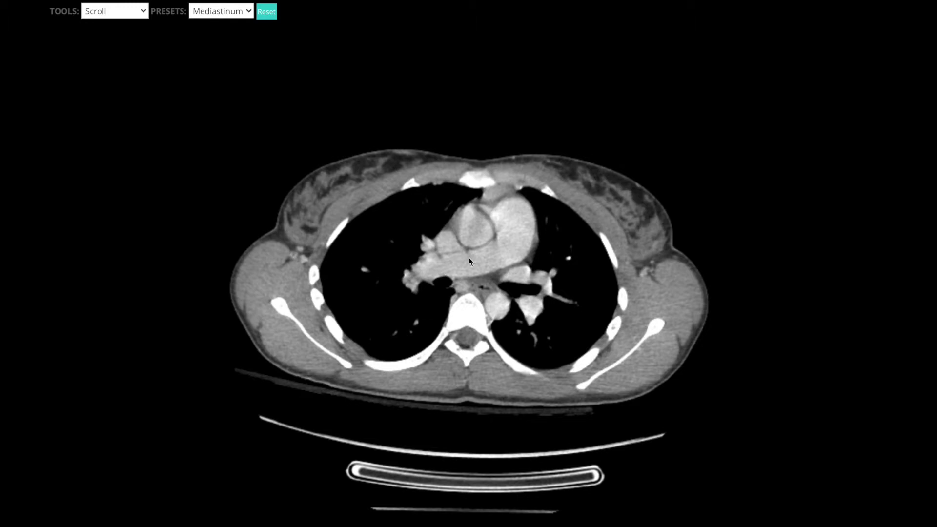
scroll(383, 282, up, 3)
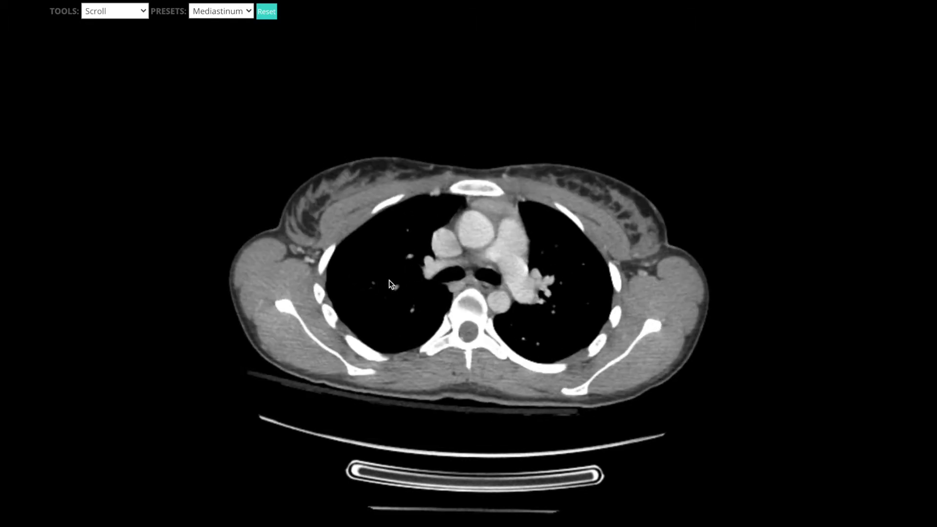
scroll(388, 280, up, 10)
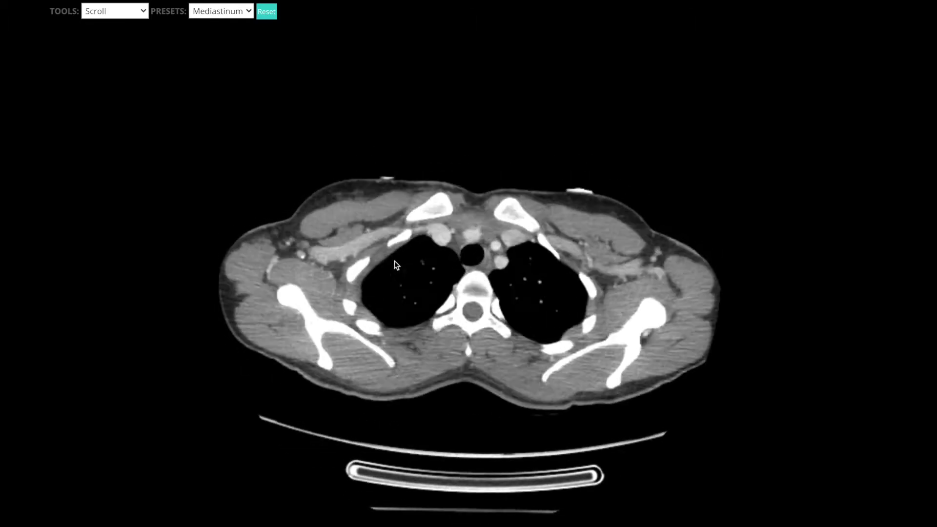
scroll(396, 265, down, 12)
scroll(518, 208, down, 10)
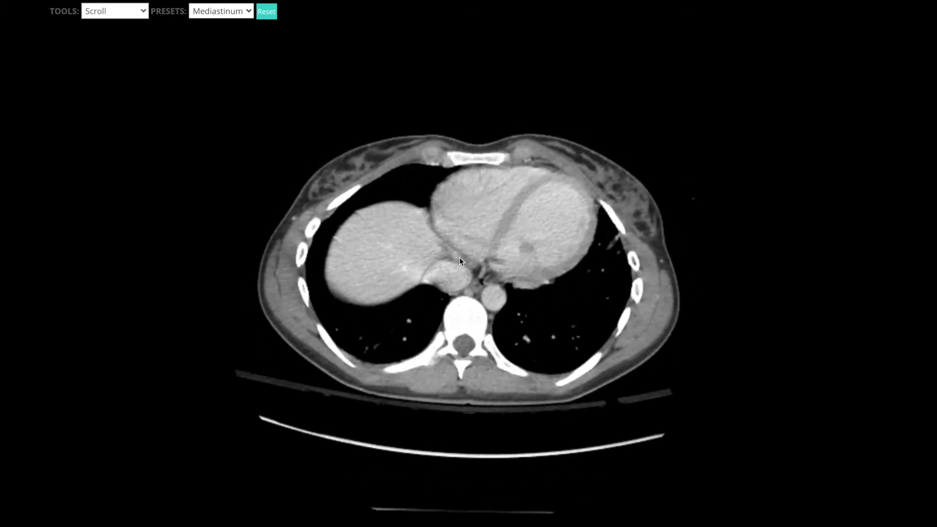
scroll(459, 256, down, 6)
scroll(526, 196, up, 8)
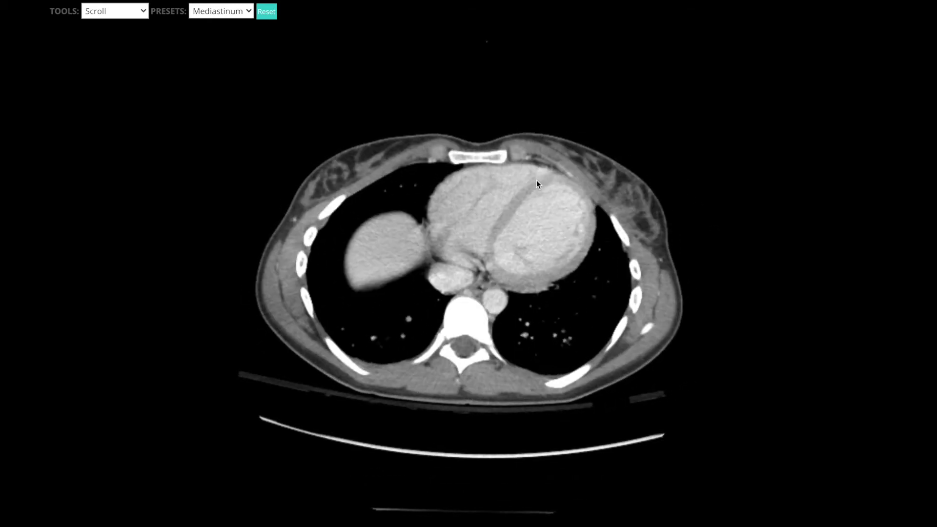
scroll(538, 178, down, 8)
scroll(543, 171, up, 6)
- Scroll the axial slices up toward the thoracic inlet, then back to the aortic-root level
scroll(549, 170, up, 4)
scroll(553, 162, down, 9)
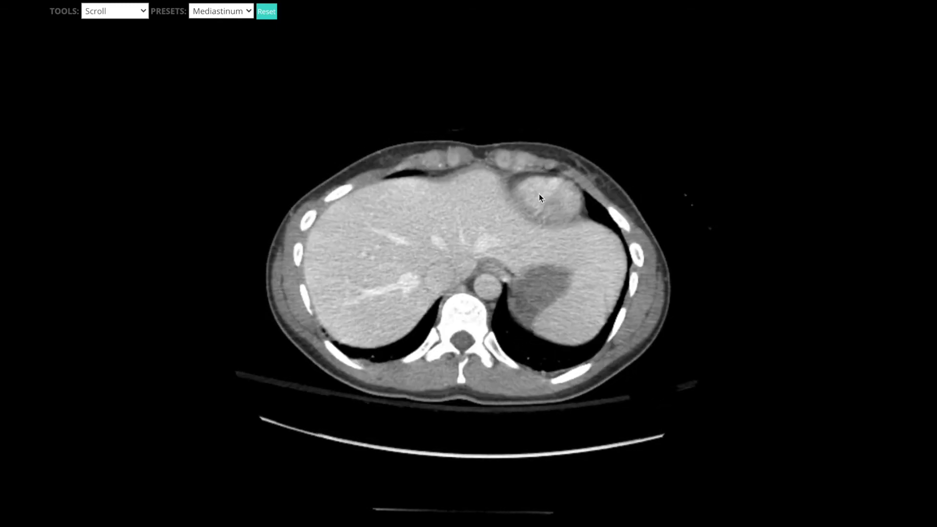
scroll(534, 214, down, 4)
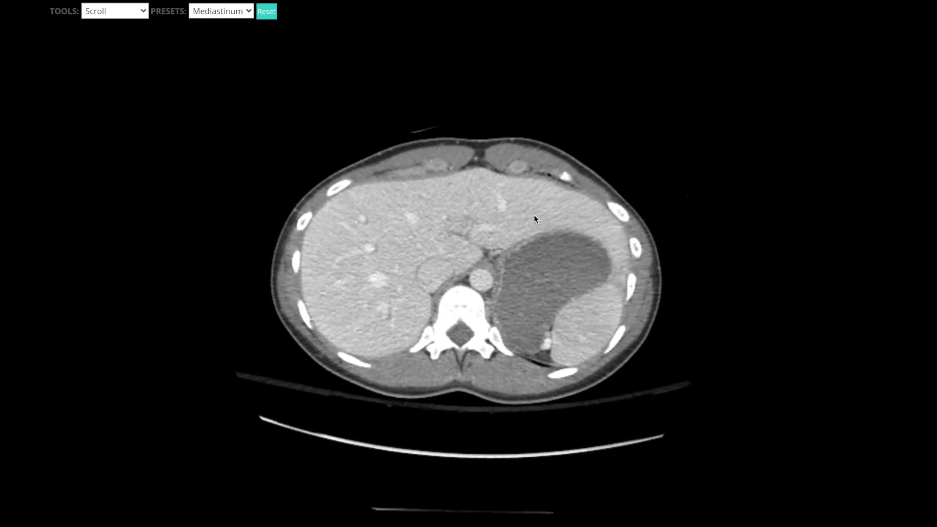
scroll(537, 212, up, 10)
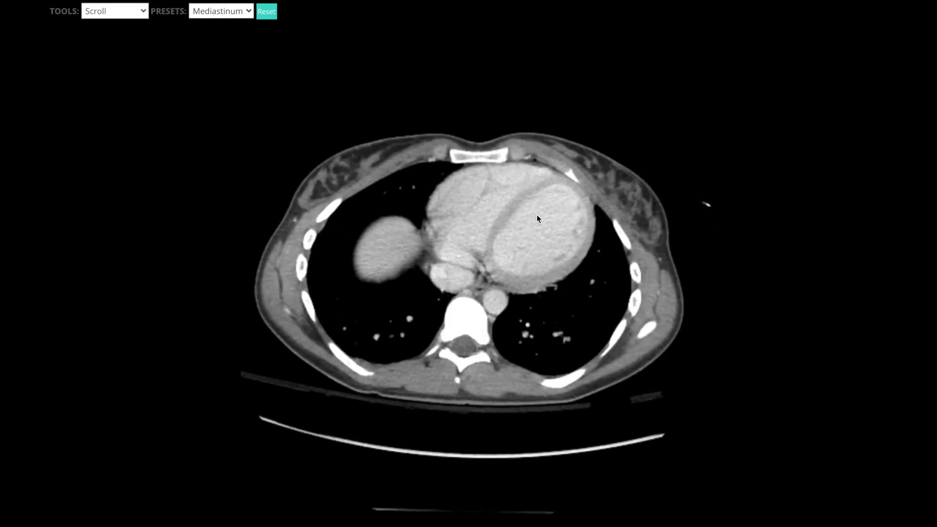
scroll(537, 215, up, 10)
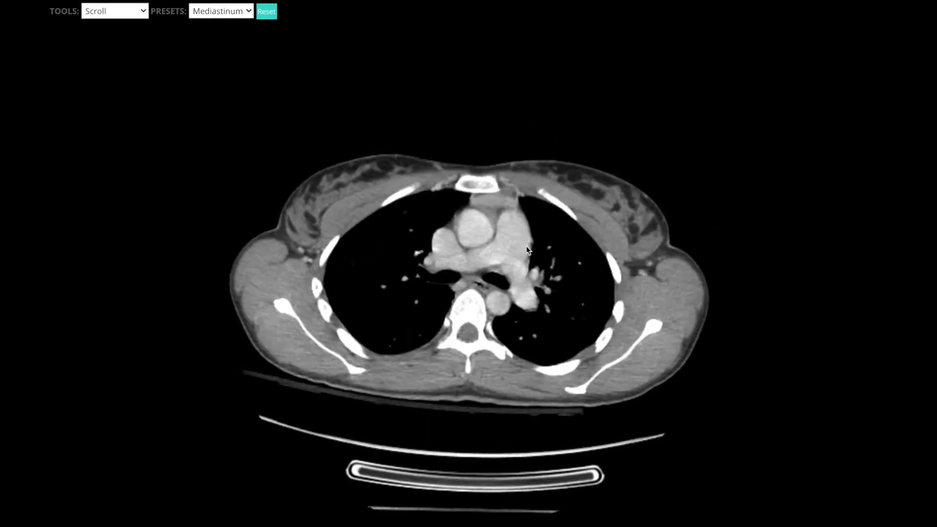
scroll(530, 299, down, 8)
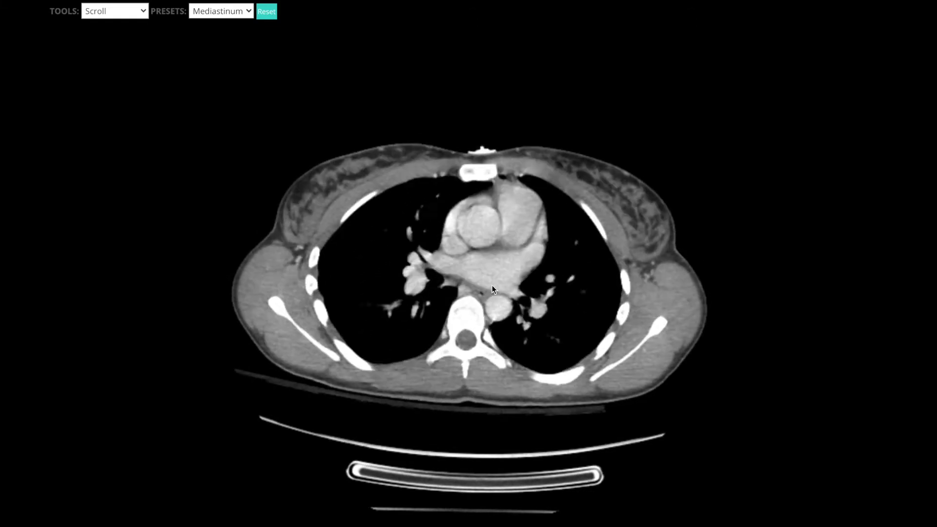
scroll(490, 287, up, 10)
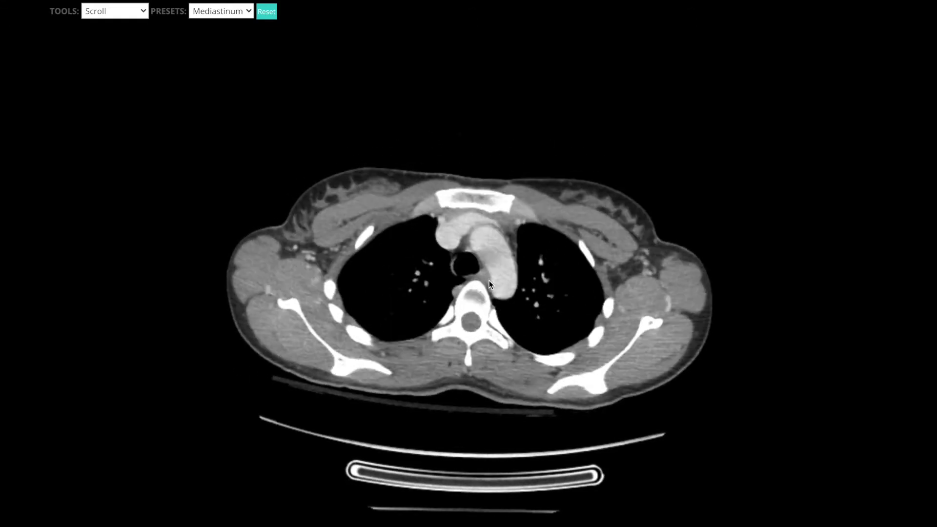
scroll(466, 261, up, 2)
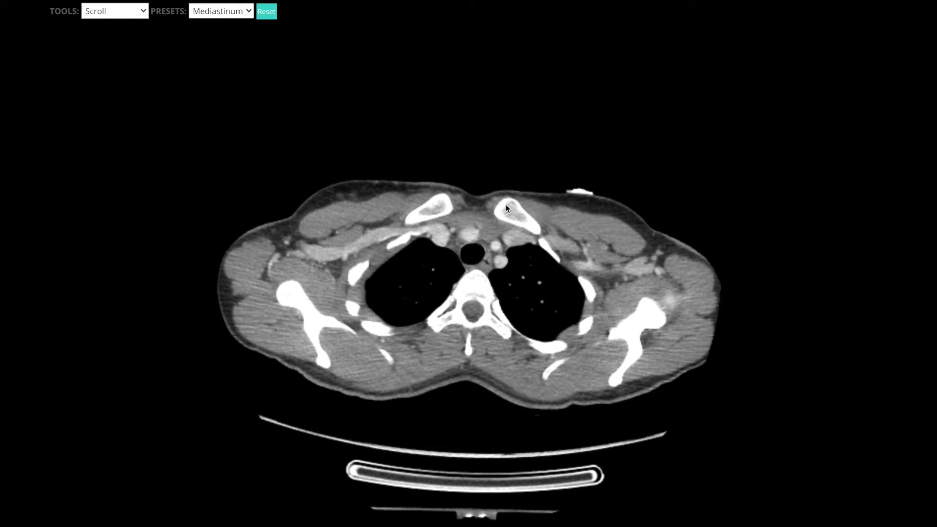
scroll(463, 239, down, 5)
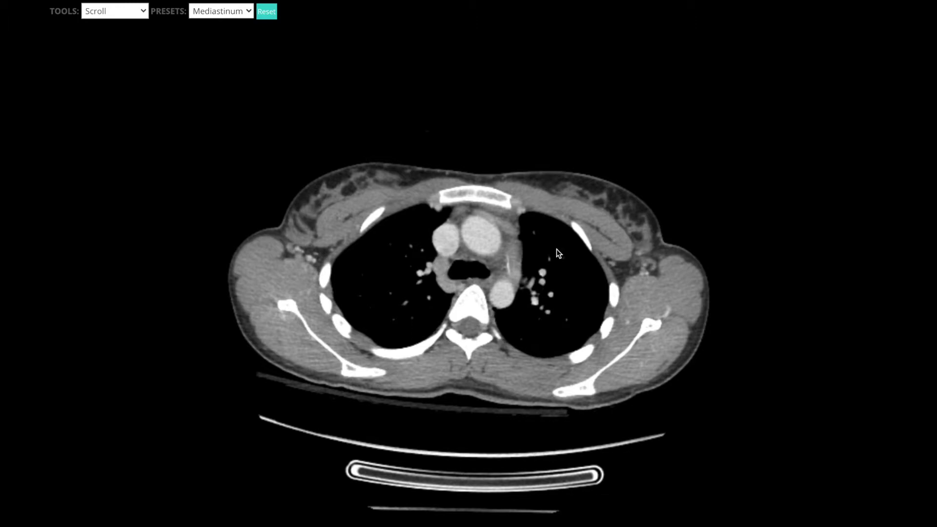
scroll(295, 239, up, 10)
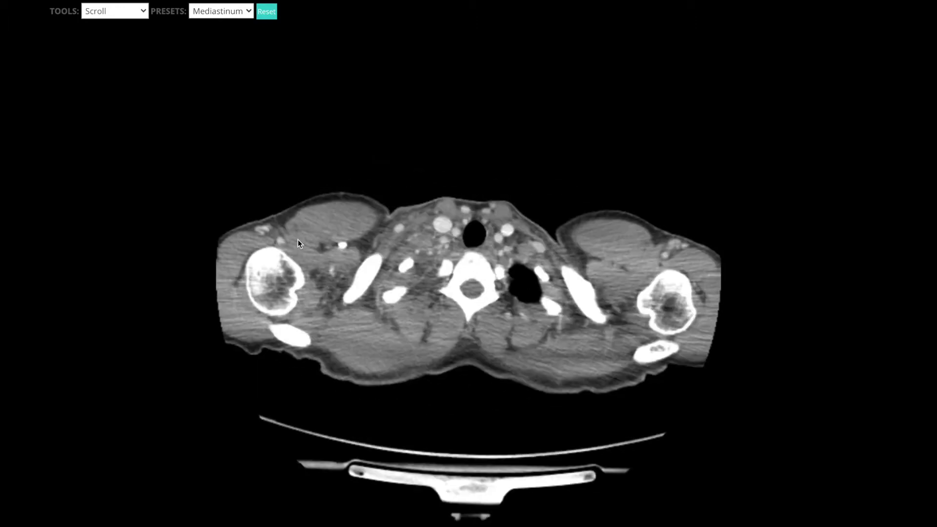
scroll(300, 238, down, 10)
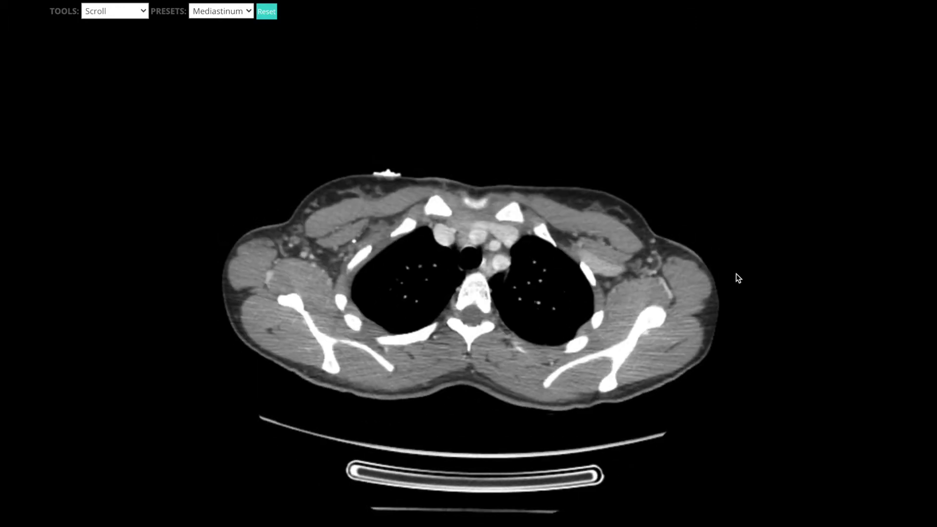
scroll(645, 253, down, 15)
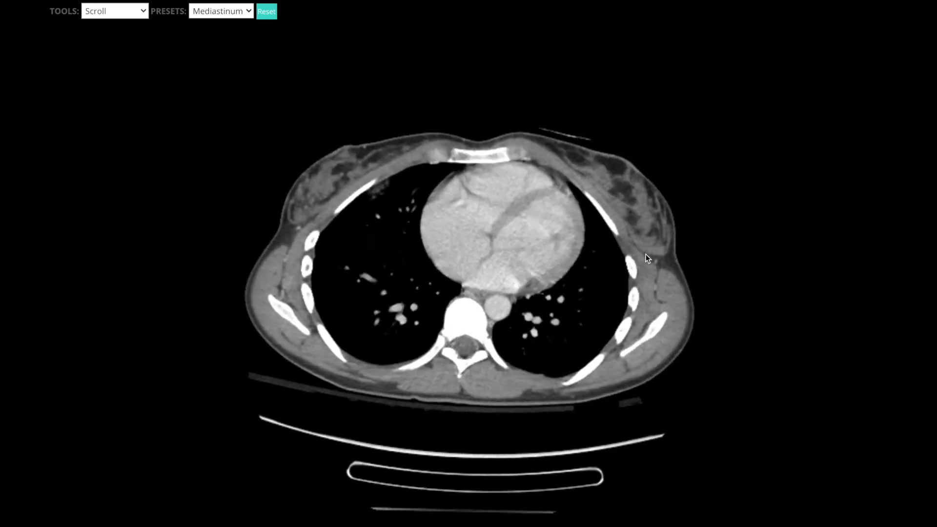
scroll(645, 258, up, 10)
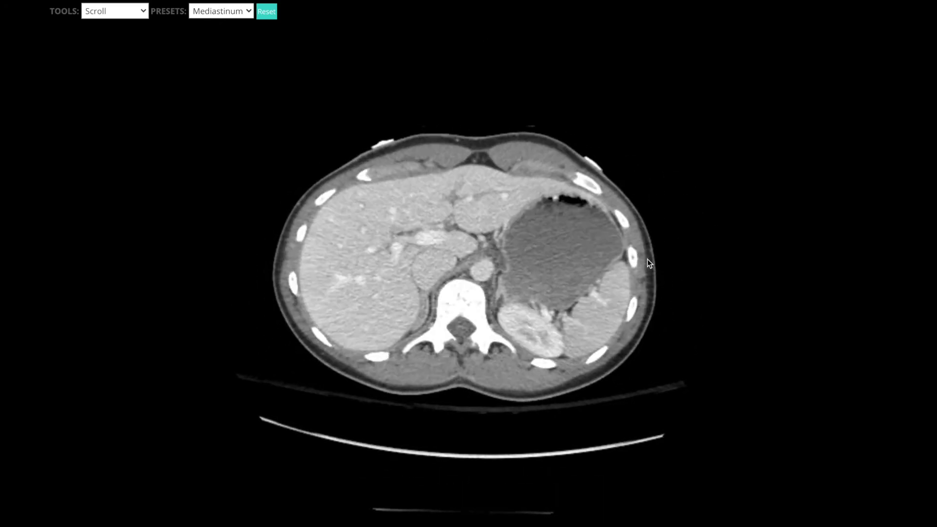
scroll(649, 258, up, 10)
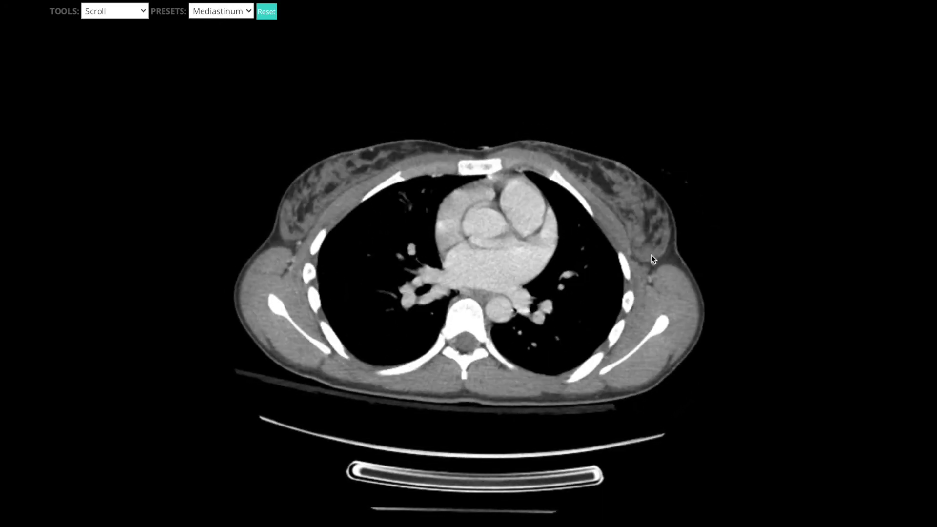
scroll(488, 272, up, 10)
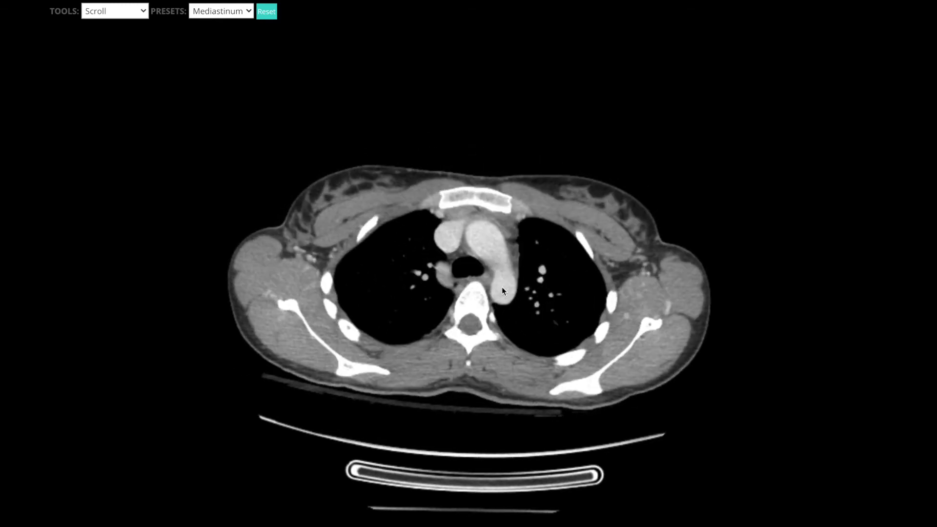
scroll(485, 259, down, 15)
scroll(473, 234, up, 8)
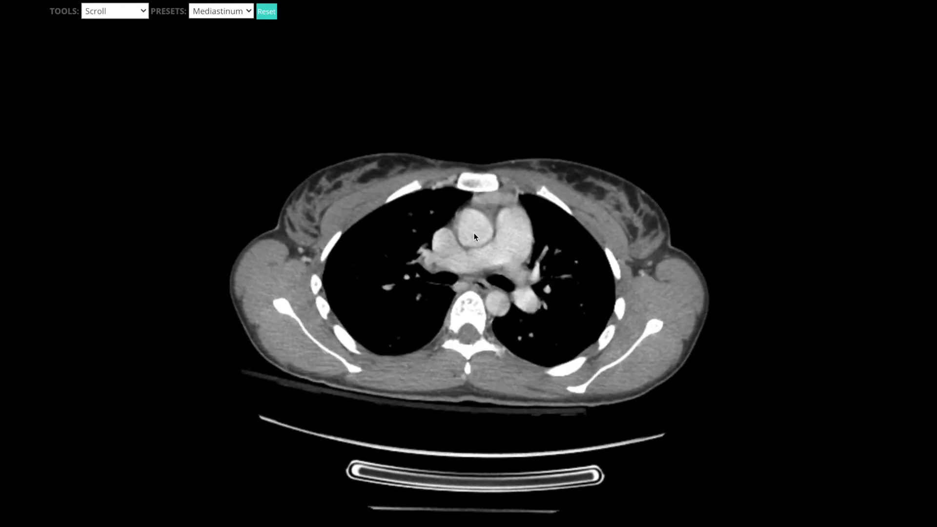
scroll(503, 246, down, 4)
scroll(509, 290, down, 20)
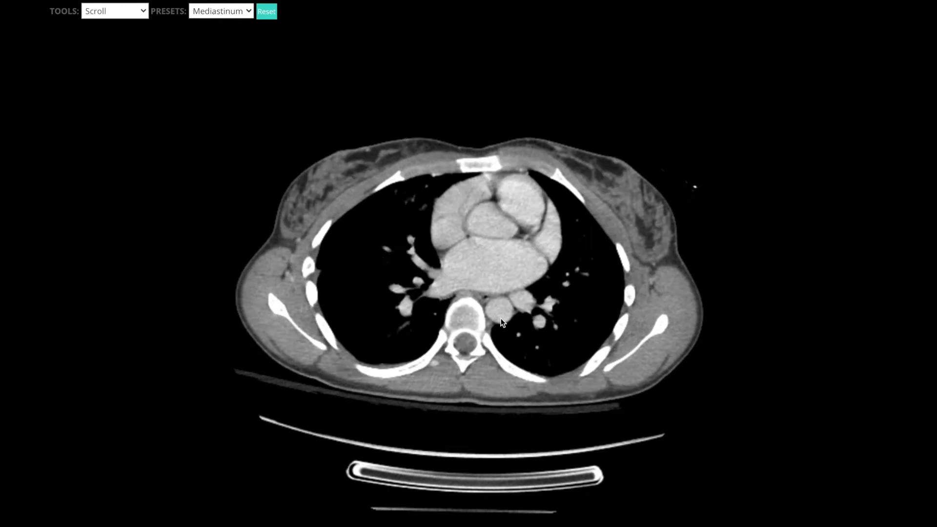
scroll(496, 299, down, 15)
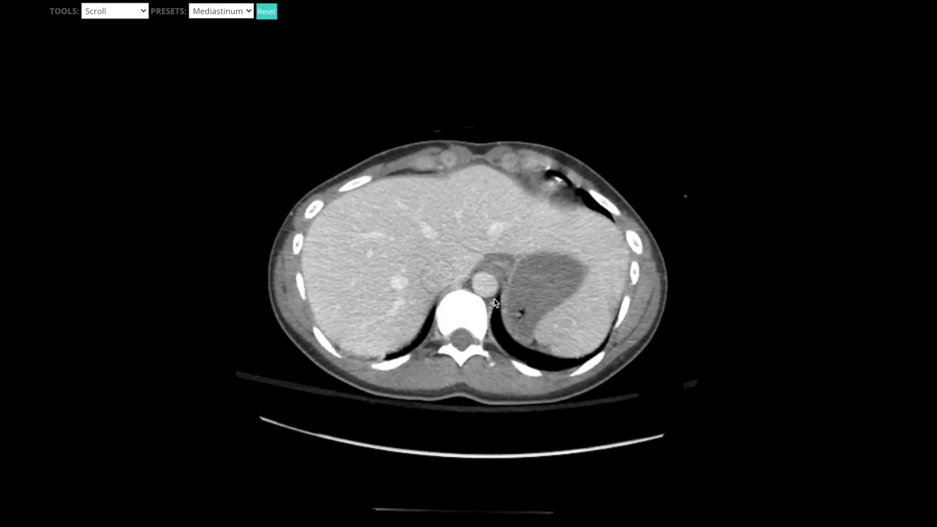
scroll(498, 293, up, 15)
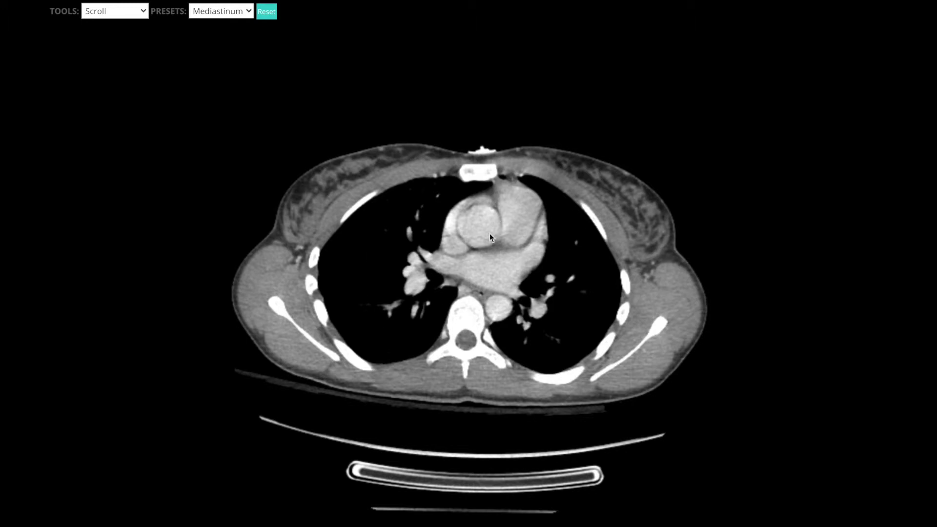
- Page the Mediastinum-window axial slices up and down, ending at the aortic arch and lung apices
scroll(490, 223, up, 8)
scroll(474, 202, up, 2)
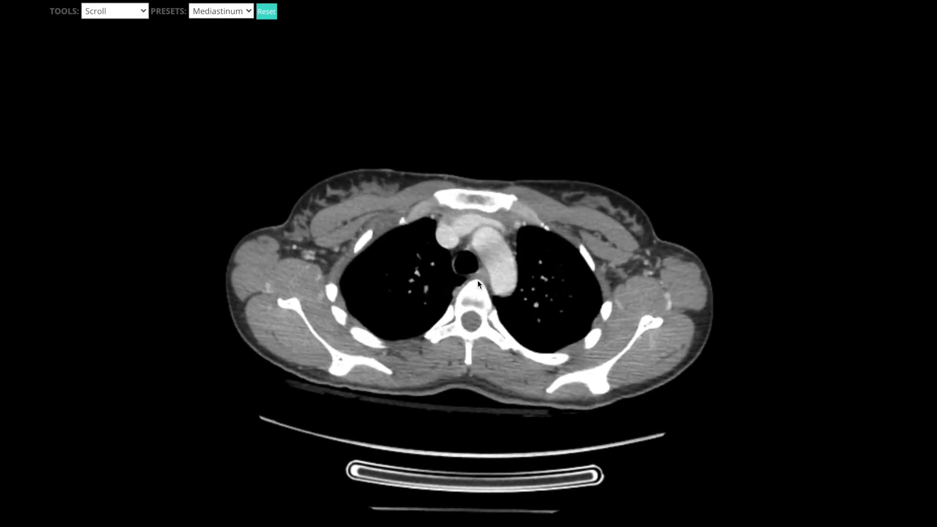
scroll(481, 274, up, 3)
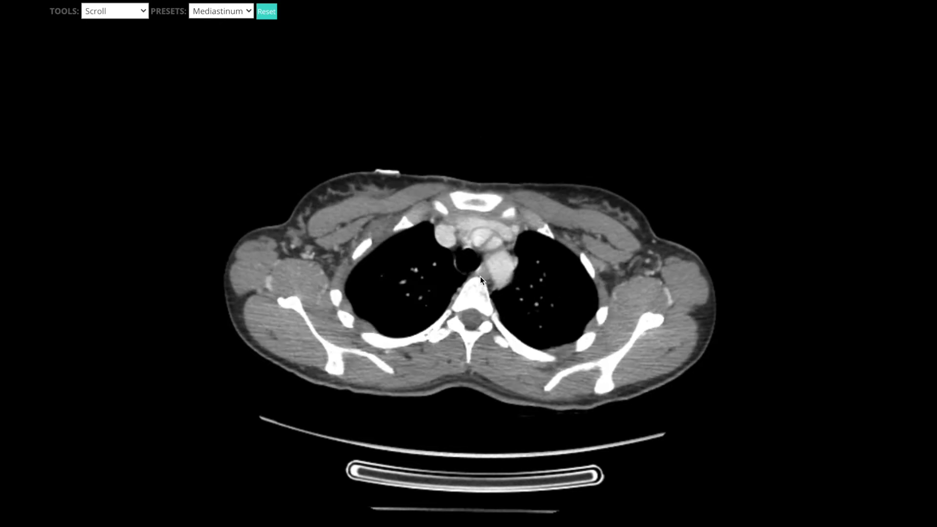
scroll(482, 271, up, 3)
scroll(461, 221, down, 5)
scroll(455, 232, down, 10)
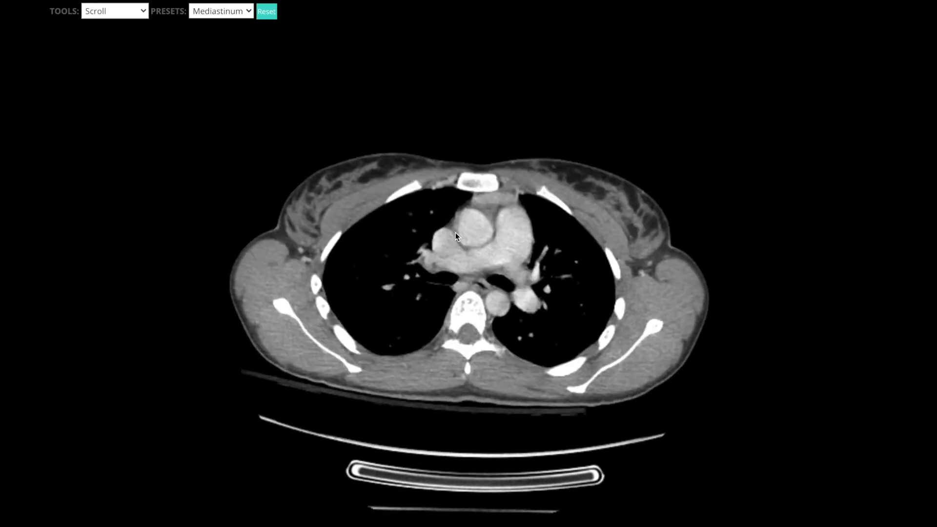
scroll(451, 259, down, 6)
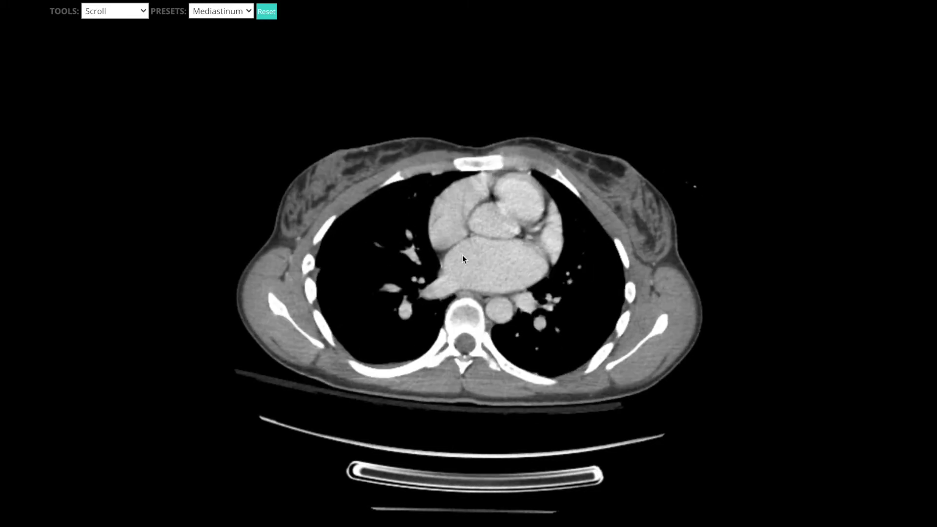
scroll(449, 264, up, 3)
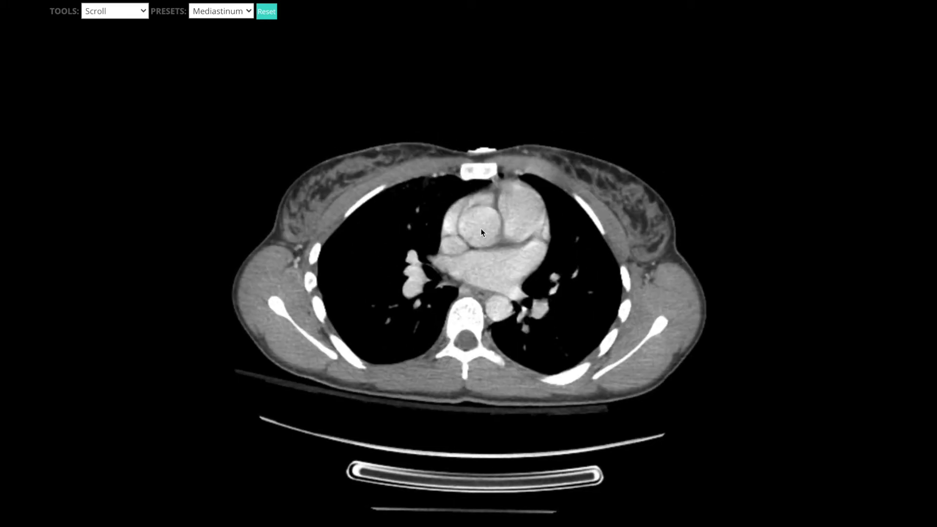
scroll(468, 241, up, 15)
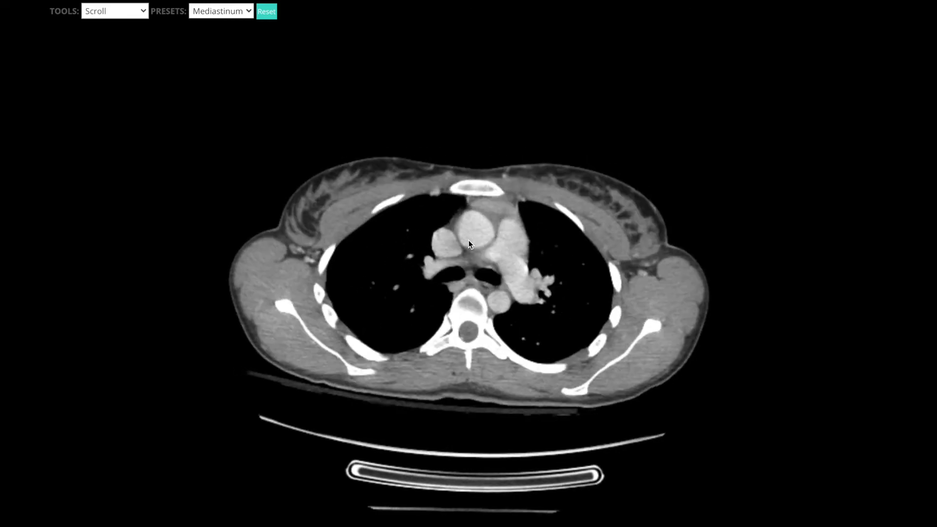
scroll(465, 244, up, 3)
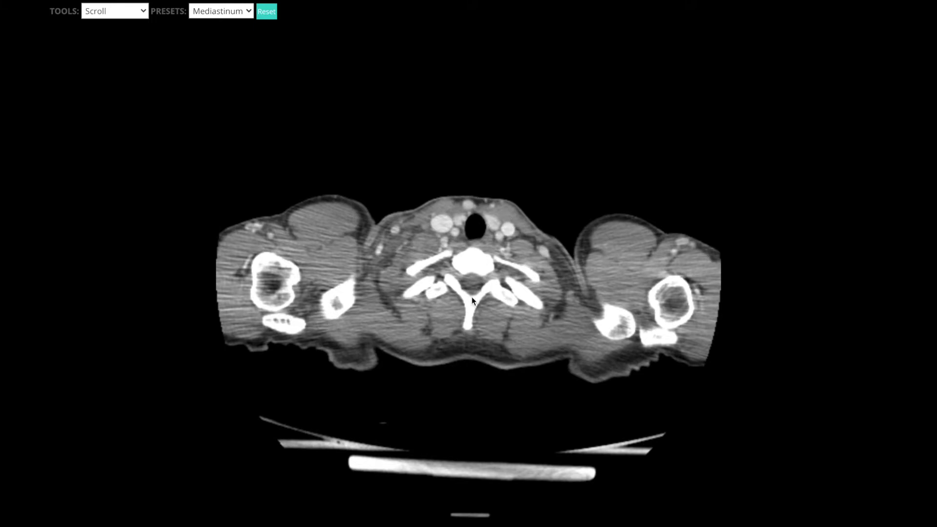
scroll(473, 303, down, 20)
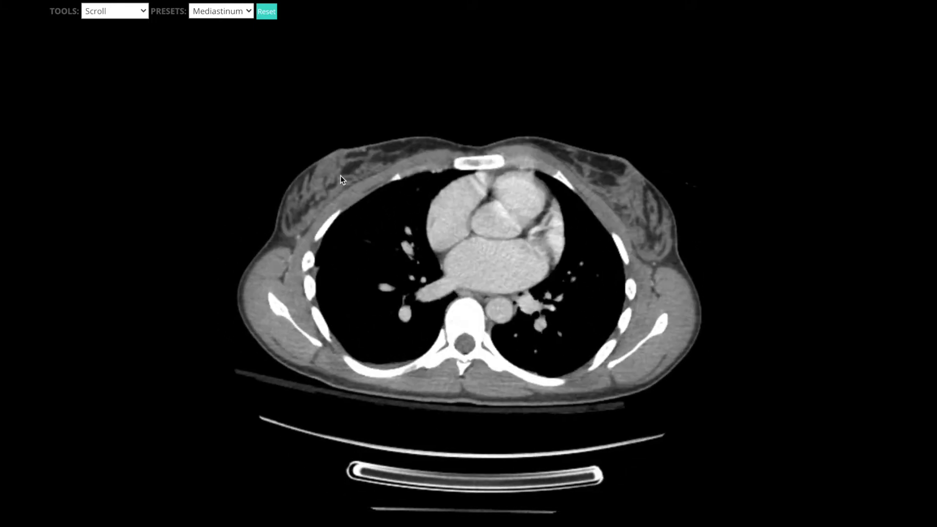
scroll(345, 174, down, 20)
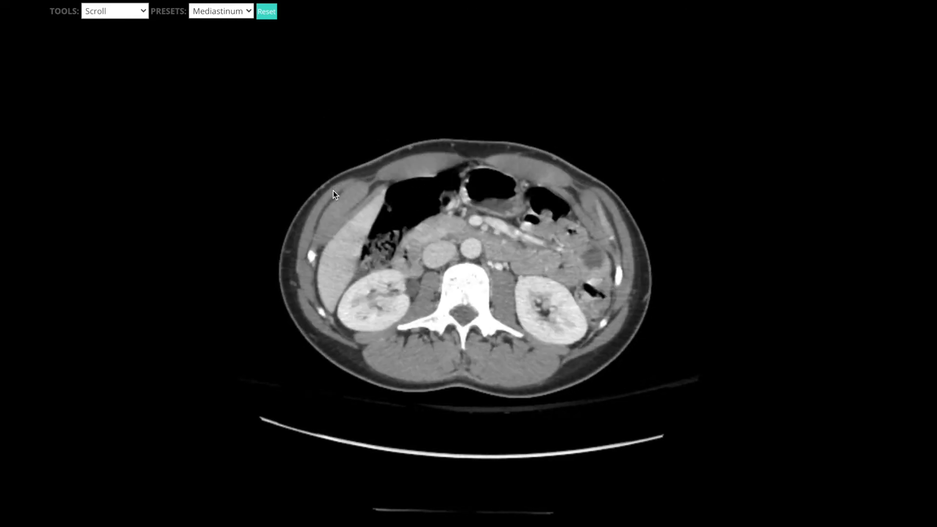
scroll(335, 194, up, 20)
scroll(474, 212, up, 5)
scroll(658, 215, down, 15)
scroll(634, 217, down, 6)
scroll(625, 244, up, 12)
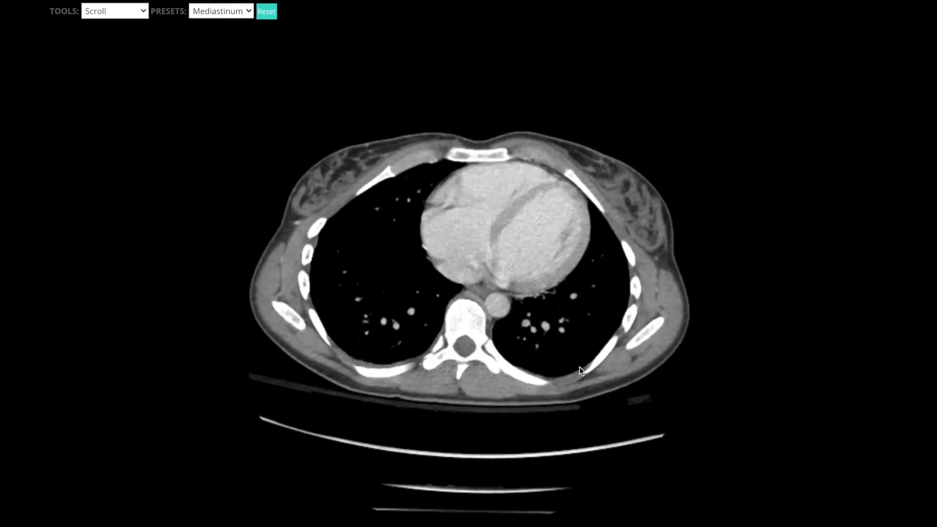
scroll(582, 365, up, 8)
scroll(340, 349, down, 8)
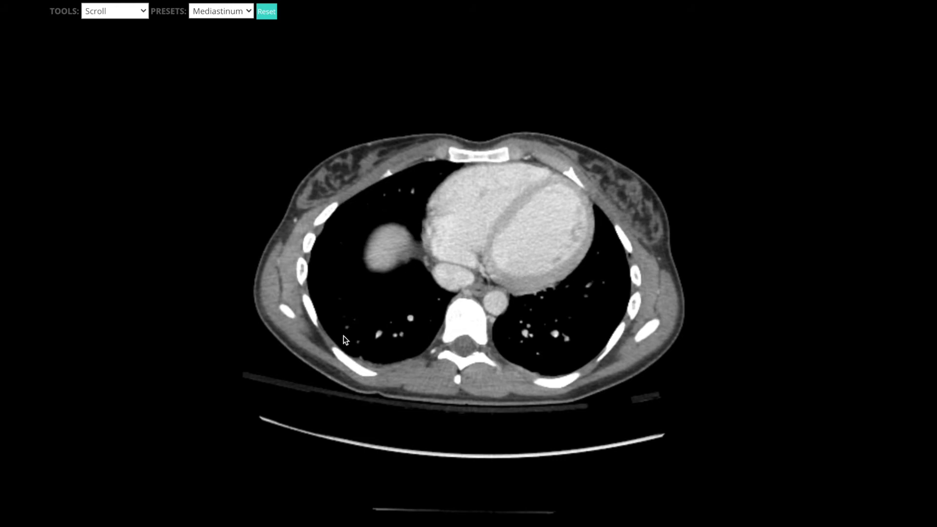
scroll(344, 340, down, 8)
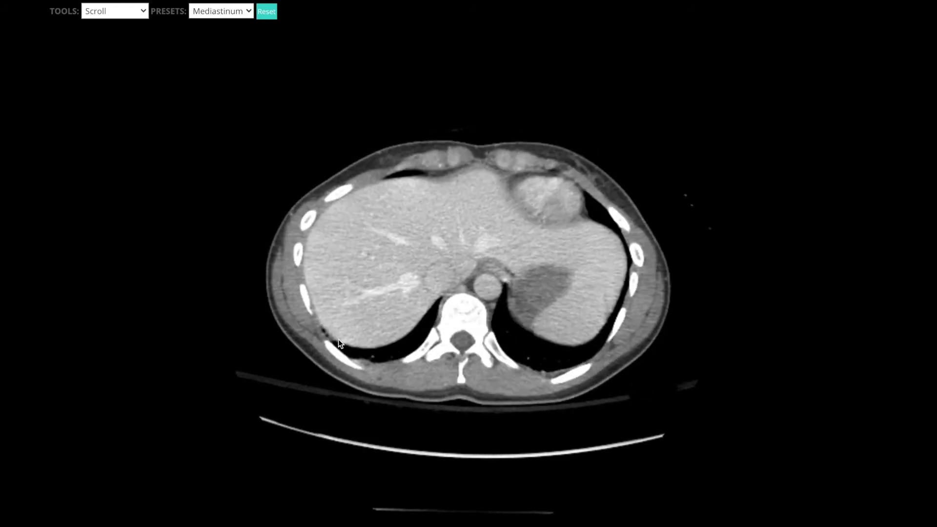
scroll(340, 343, up, 10)
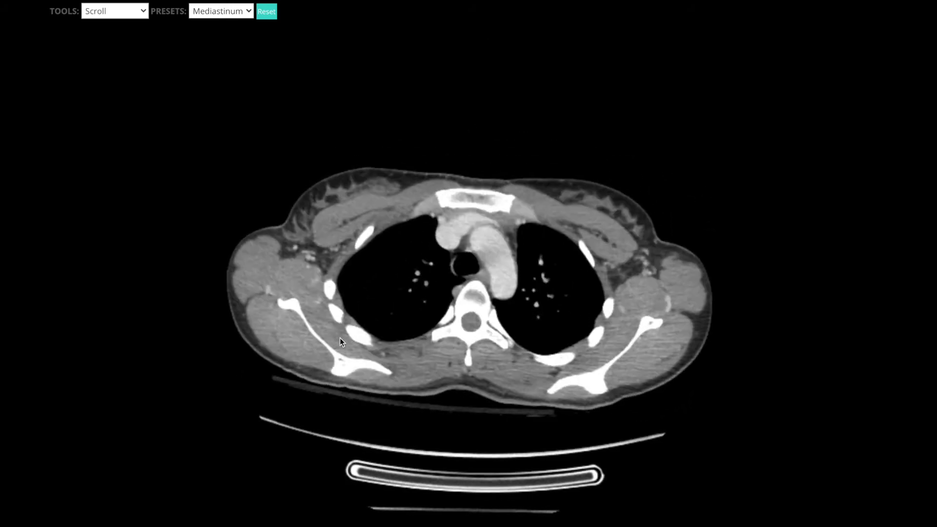
scroll(340, 342, up, 3)
- Switch the axial CT display to the Bone window preset
click(232, 17)
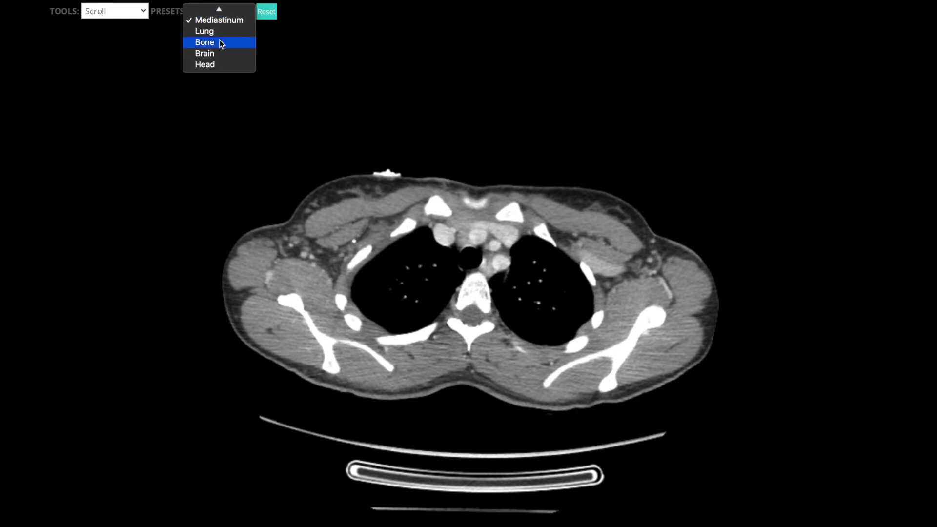
click(222, 42)
scroll(435, 254, up, 6)
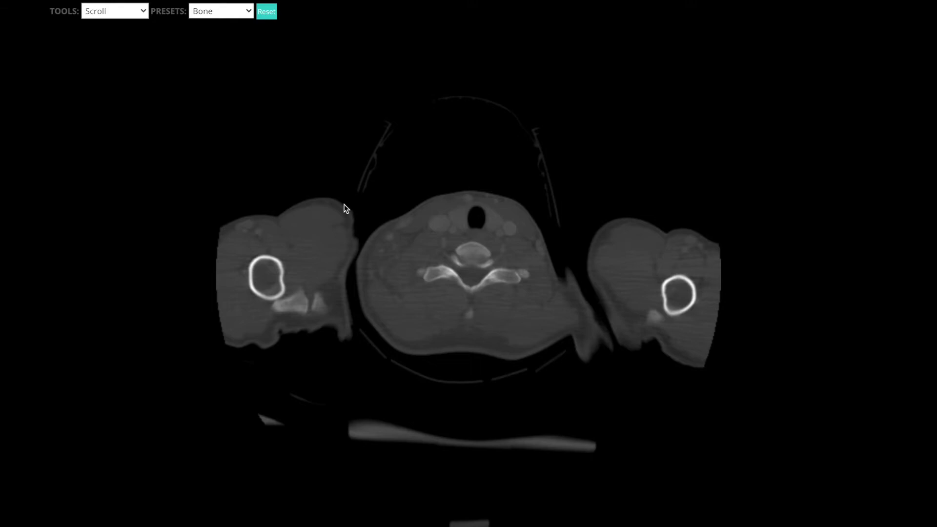
- Page the Bone-window axial slices down to the kidney level with bright vertebra and ribs
scroll(346, 209, down, 10)
scroll(399, 241, up, 10)
scroll(429, 259, down, 10)
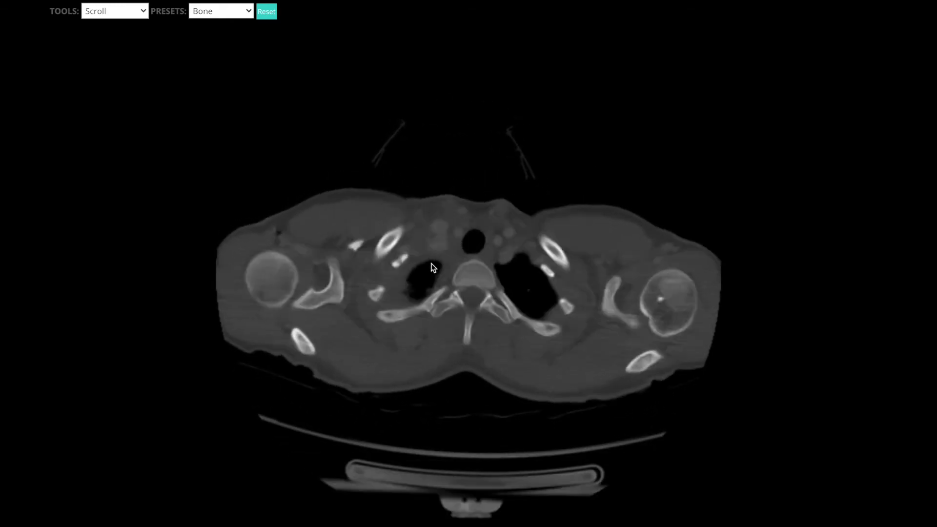
scroll(431, 263, up, 8)
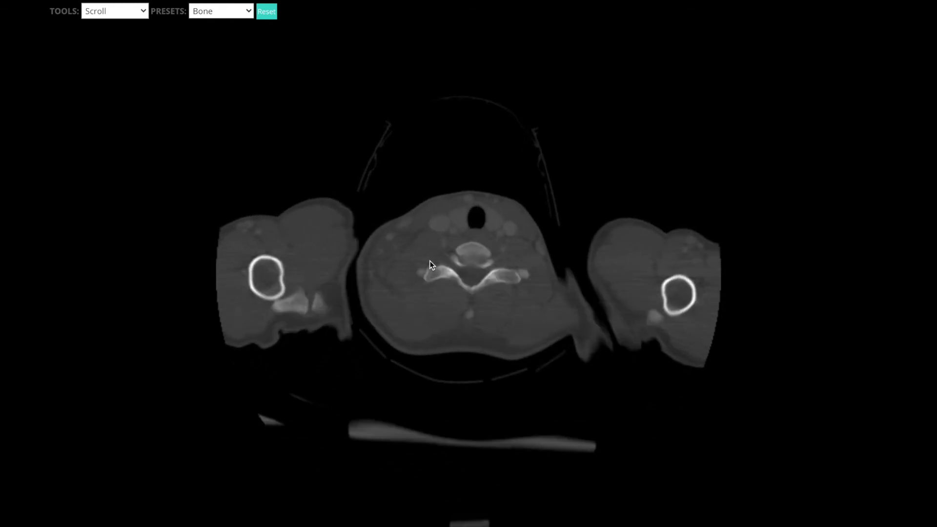
scroll(430, 260, down, 8)
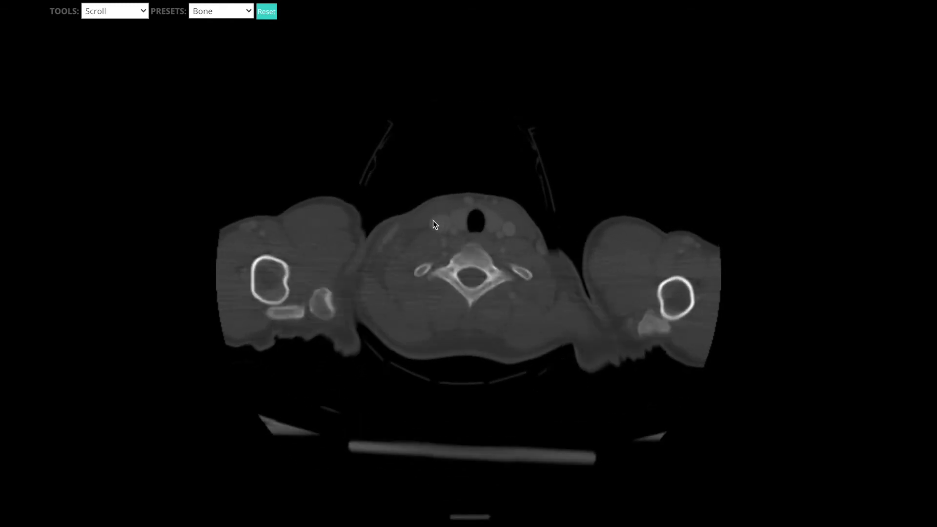
scroll(343, 292, down, 4)
scroll(407, 356, down, 6)
scroll(410, 334, up, 8)
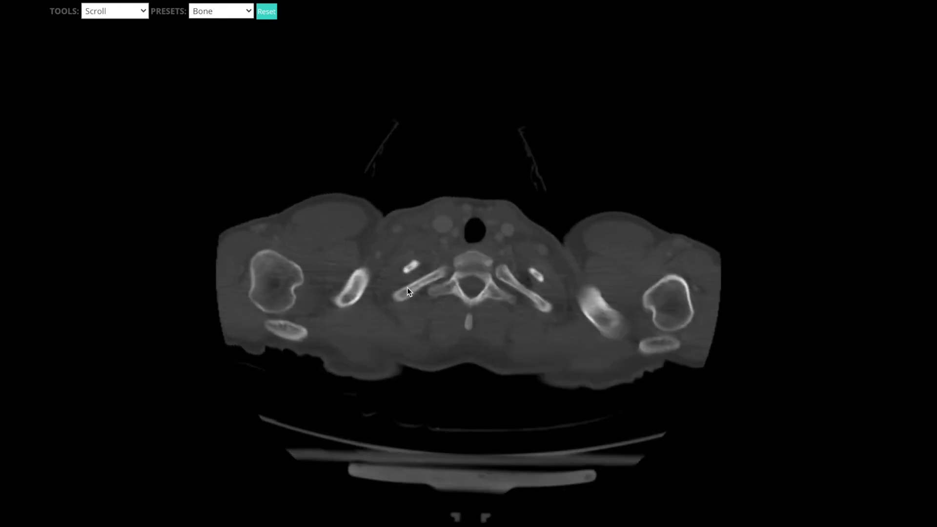
scroll(411, 258, down, 8)
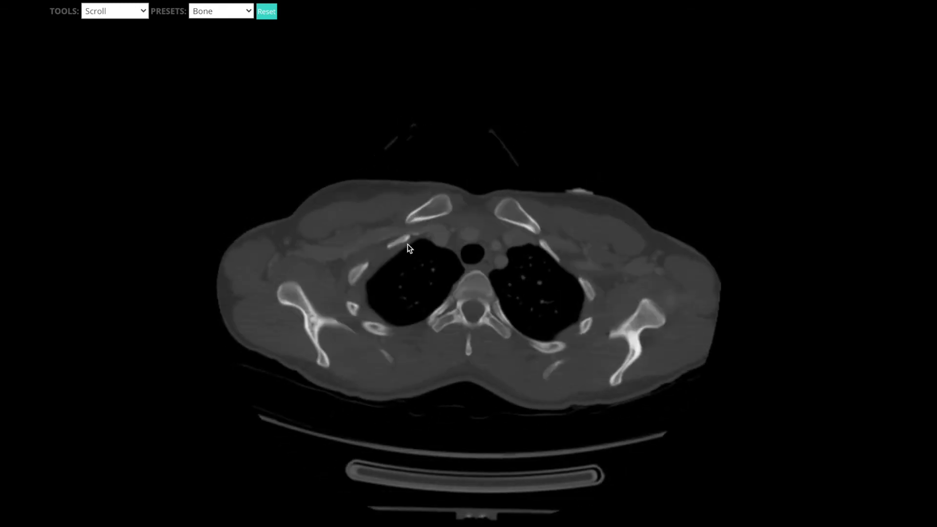
scroll(411, 250, up, 6)
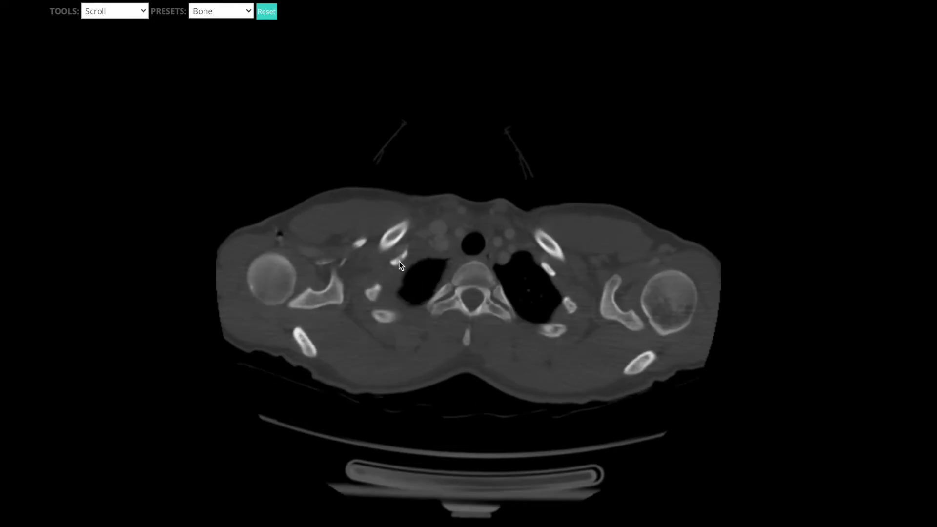
scroll(399, 263, down, 8)
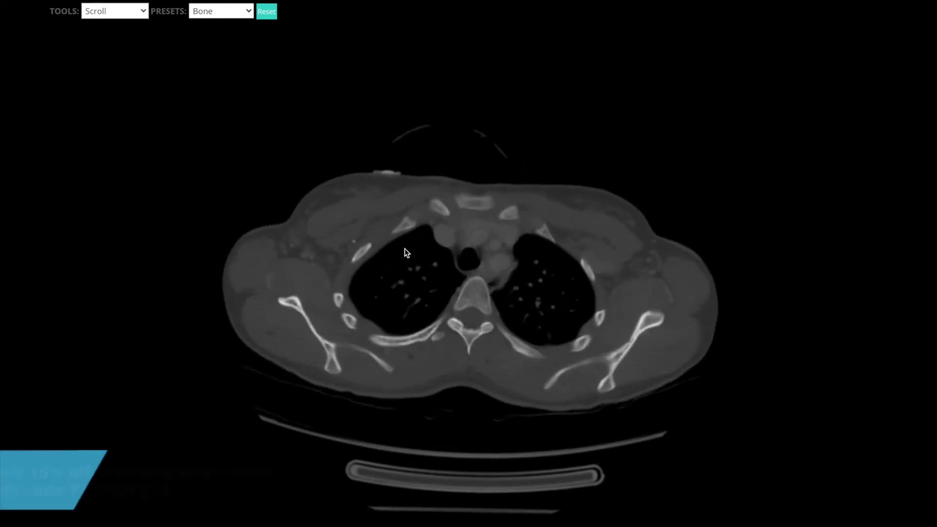
scroll(407, 244, down, 8)
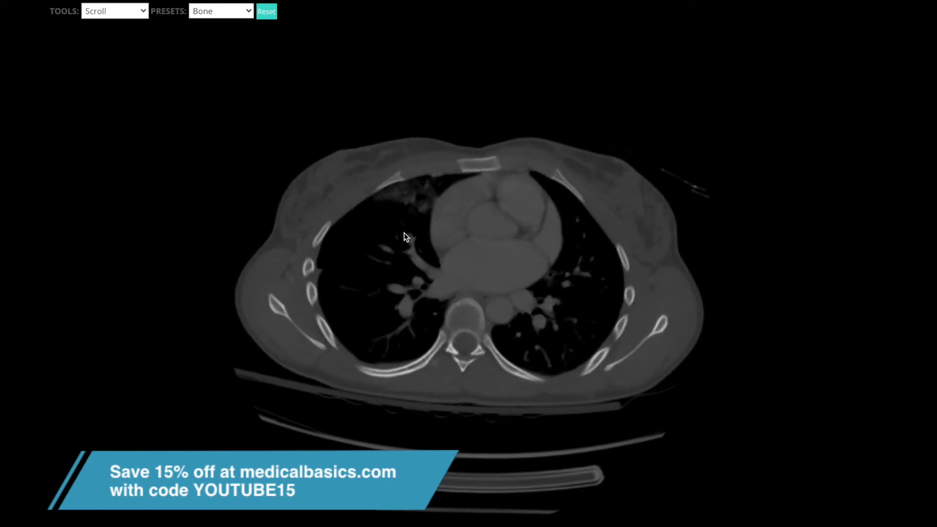
scroll(405, 237, down, 8)
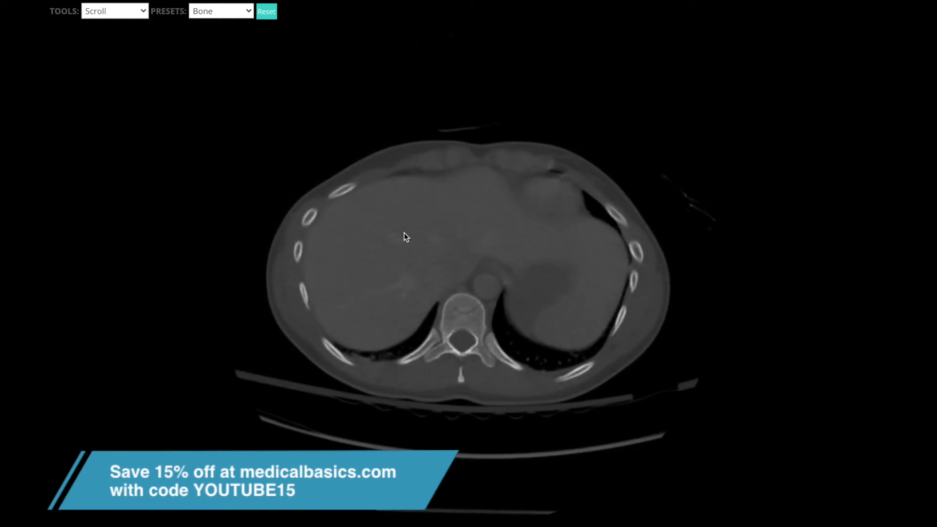
scroll(404, 237, down, 8)
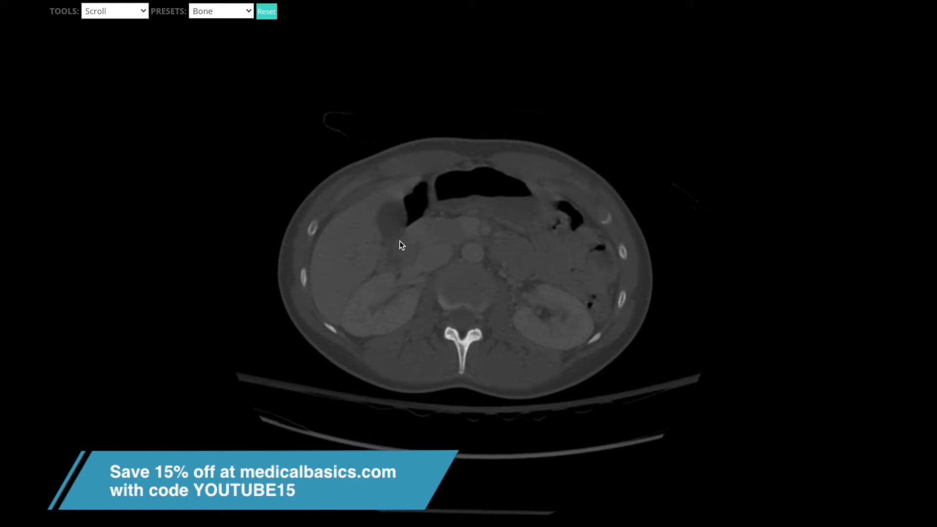
scroll(402, 240, up, 8)
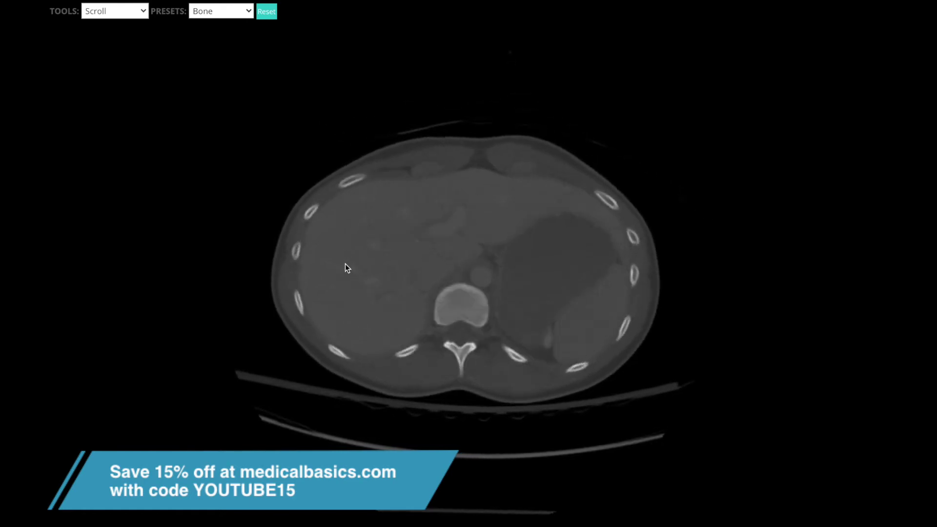
scroll(315, 278, up, 8)
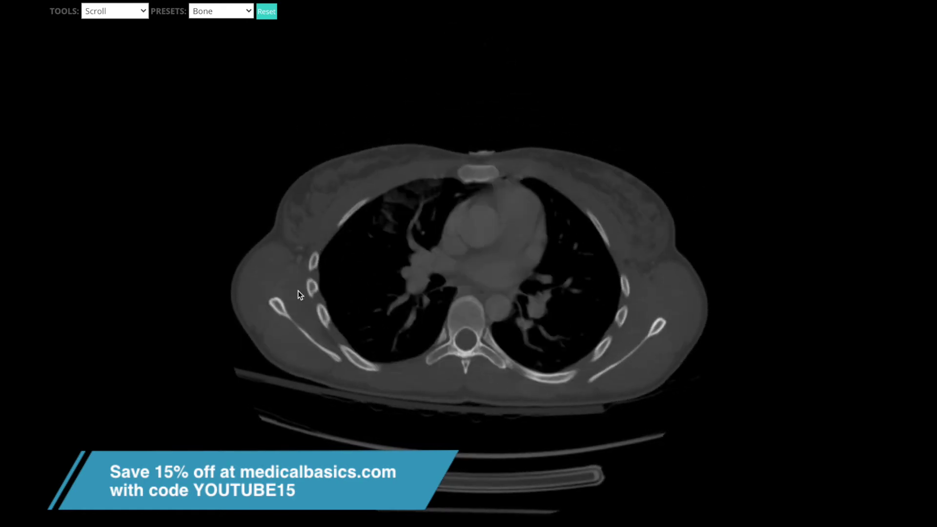
scroll(303, 304, up, 8)
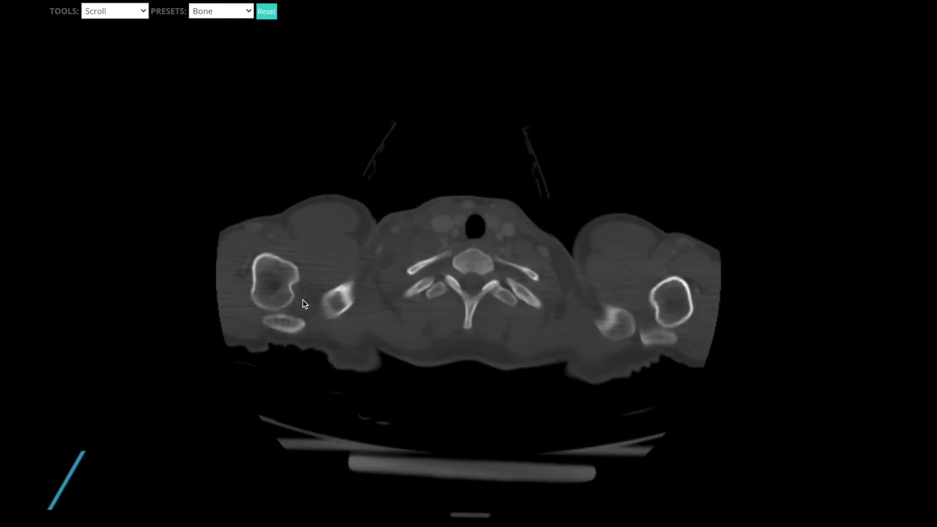
scroll(303, 298, down, 6)
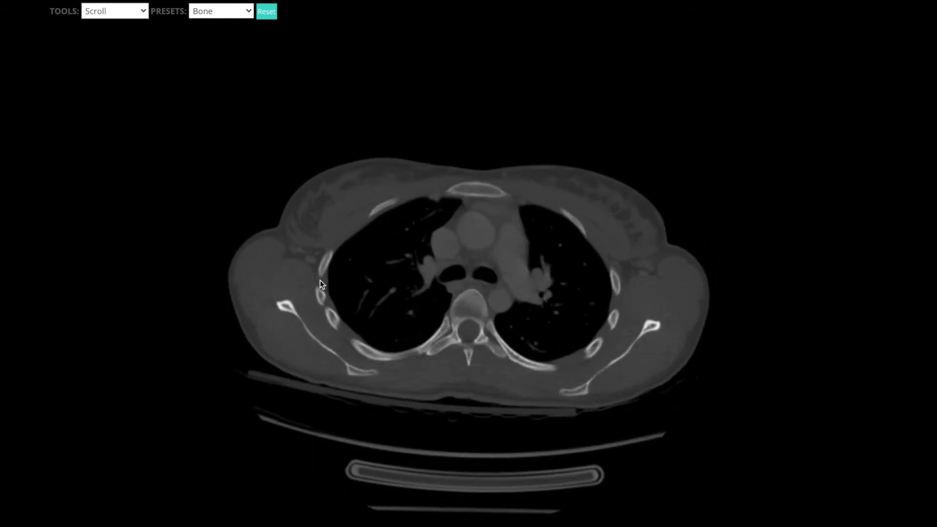
scroll(314, 274, down, 8)
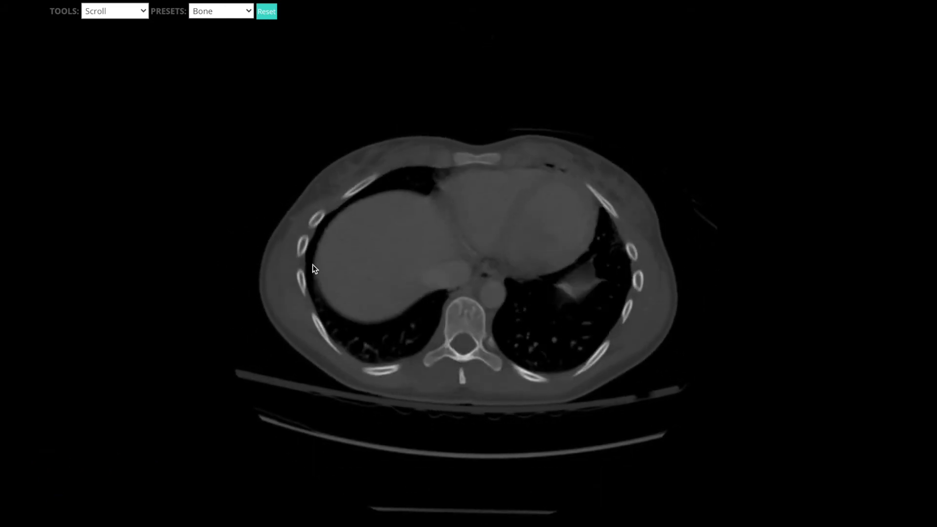
scroll(305, 268, down, 8)
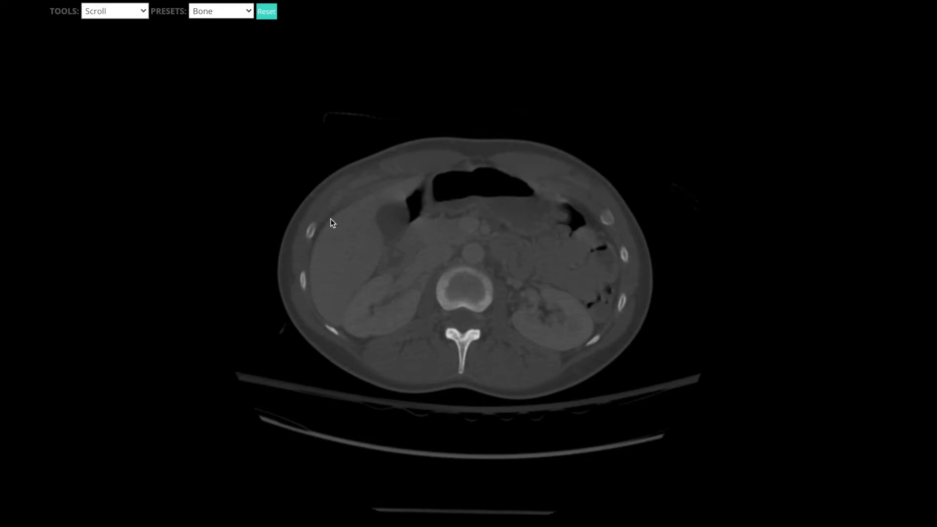
- Step the Bone-window axial slices from the abdomen up to the clavicles and trachea
scroll(312, 240, up, 10)
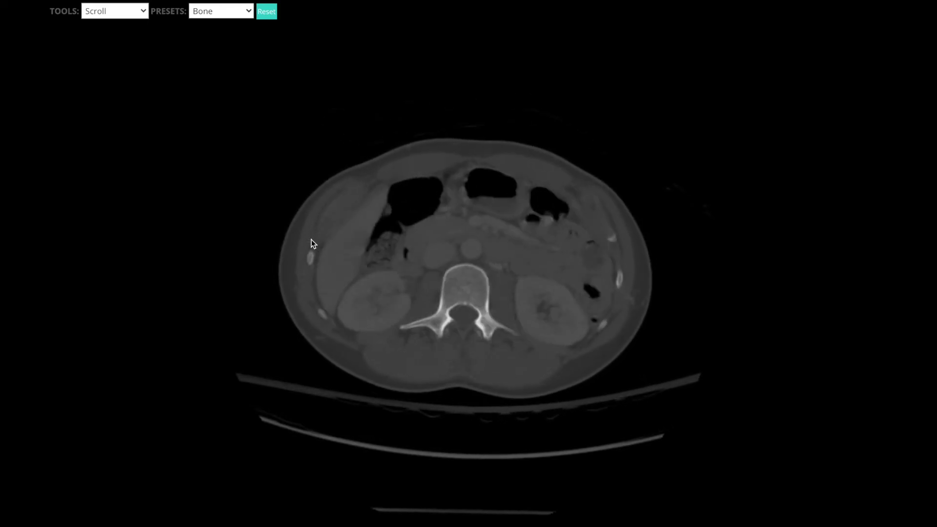
scroll(311, 240, up, 10)
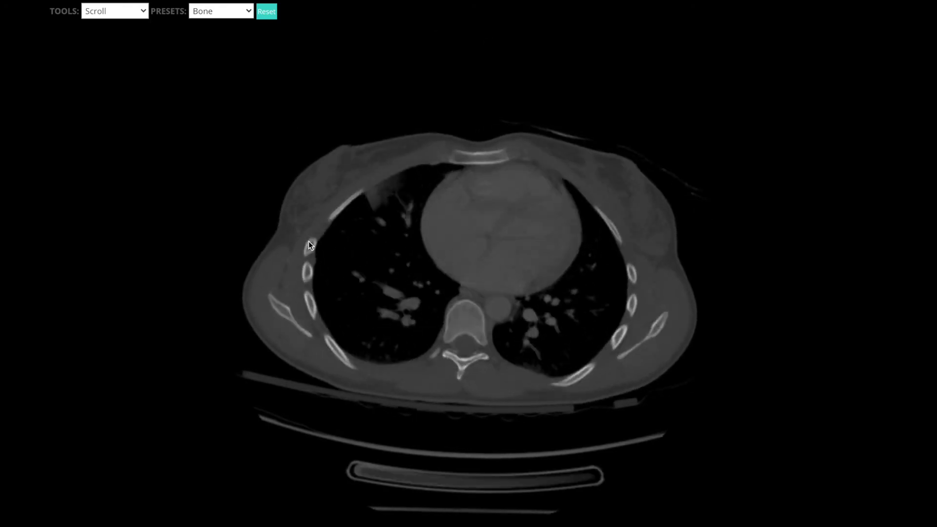
scroll(309, 241, up, 10)
scroll(310, 241, down, 5)
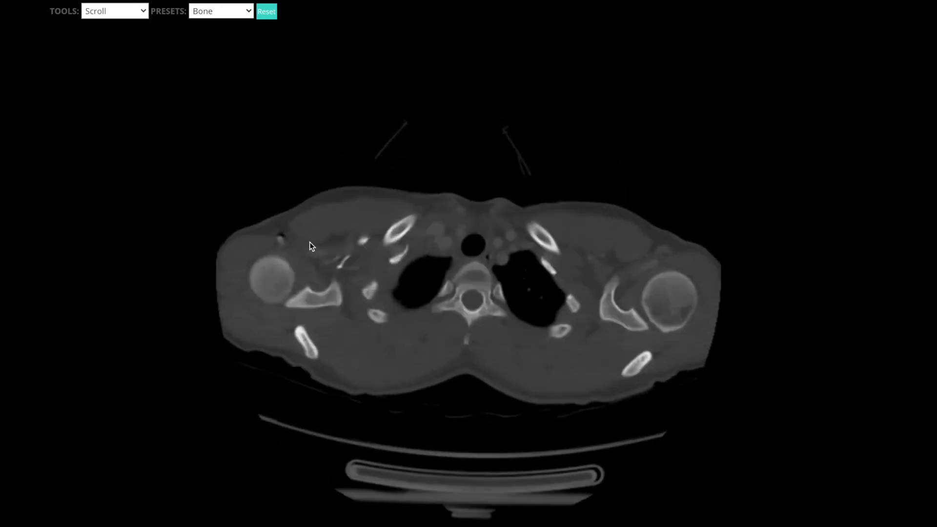
scroll(324, 261, down, 10)
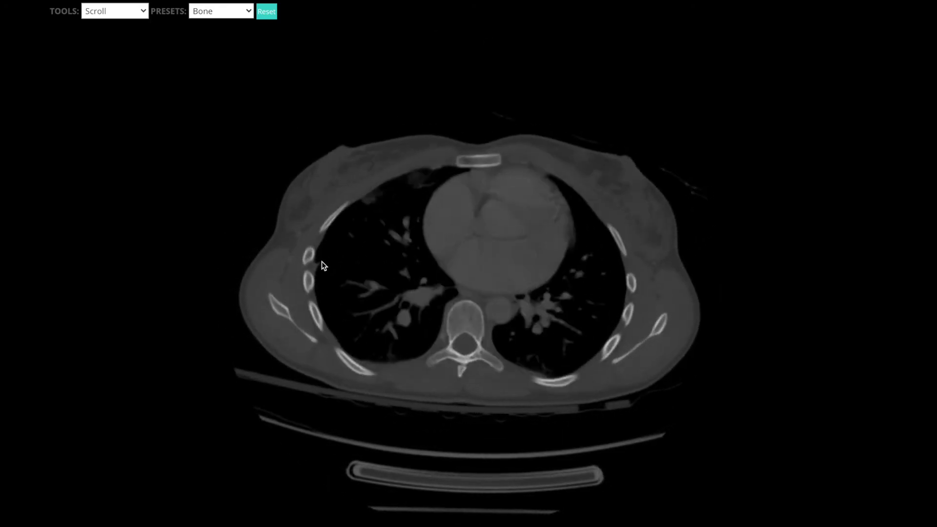
scroll(406, 367, up, 10)
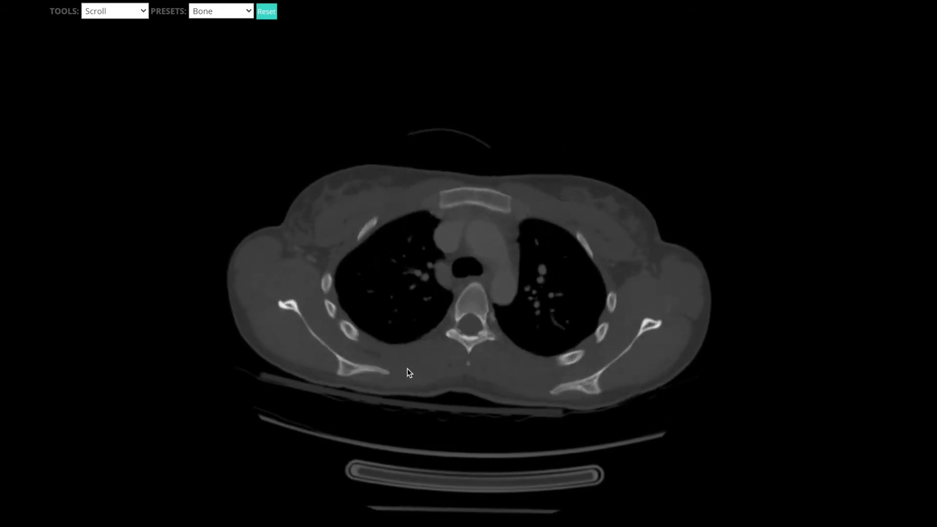
scroll(409, 360, up, 4)
scroll(409, 359, down, 12)
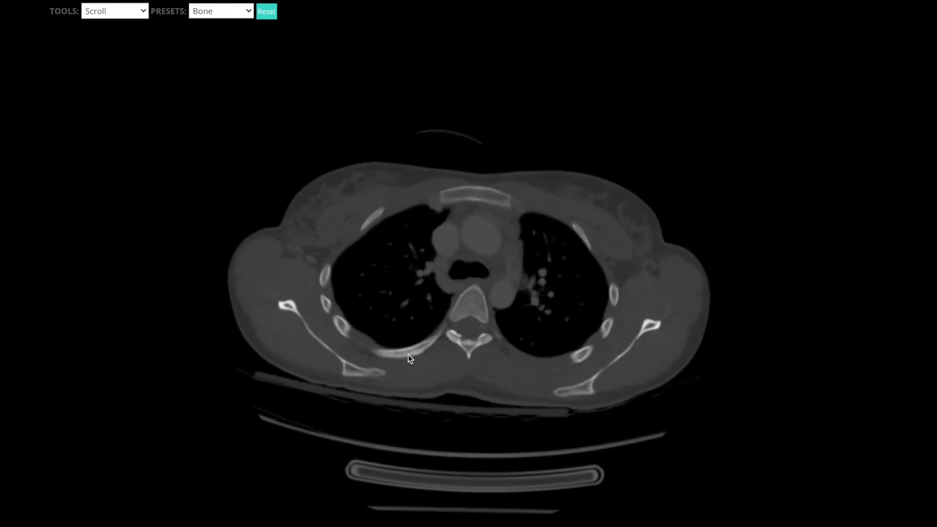
scroll(408, 355, down, 8)
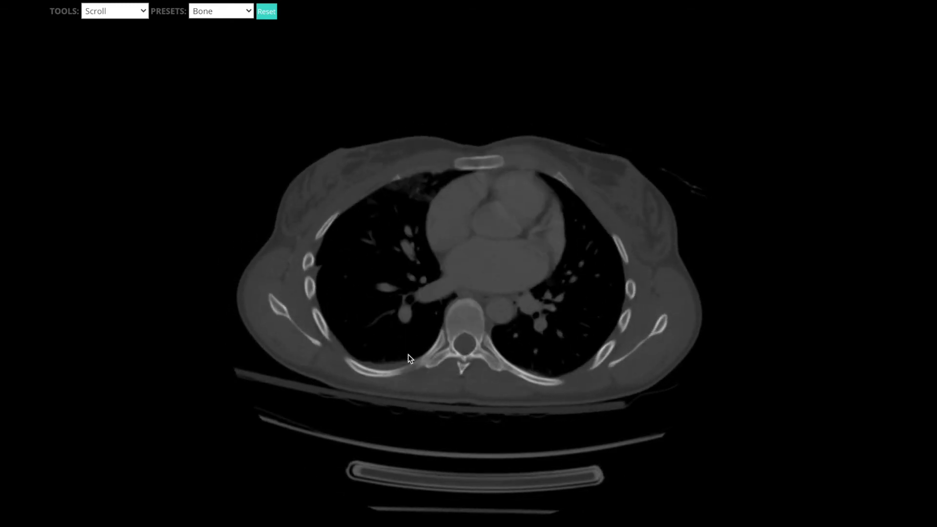
scroll(408, 355, down, 10)
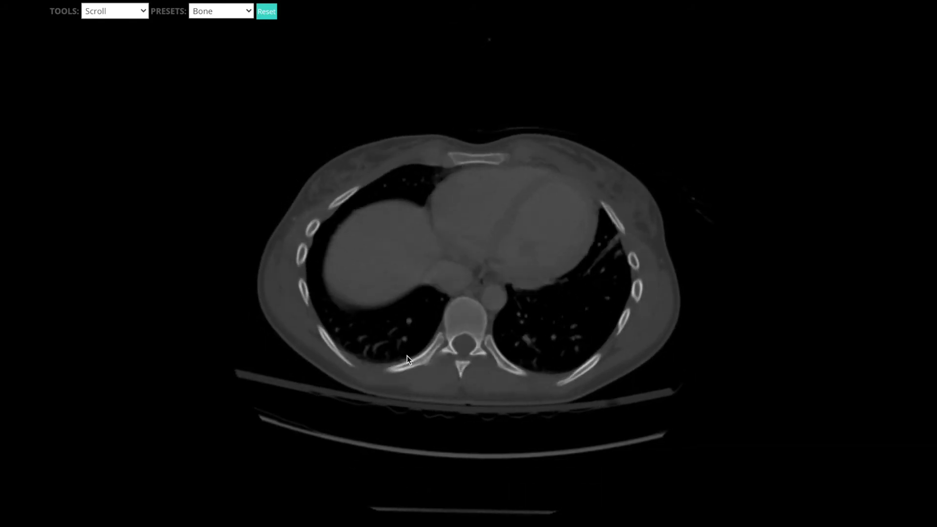
scroll(391, 361, down, 10)
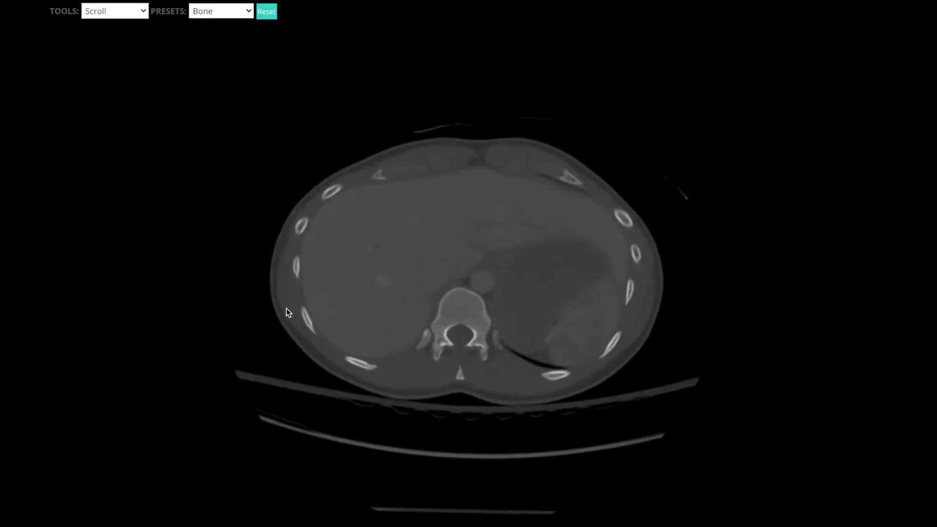
scroll(294, 290, up, 12)
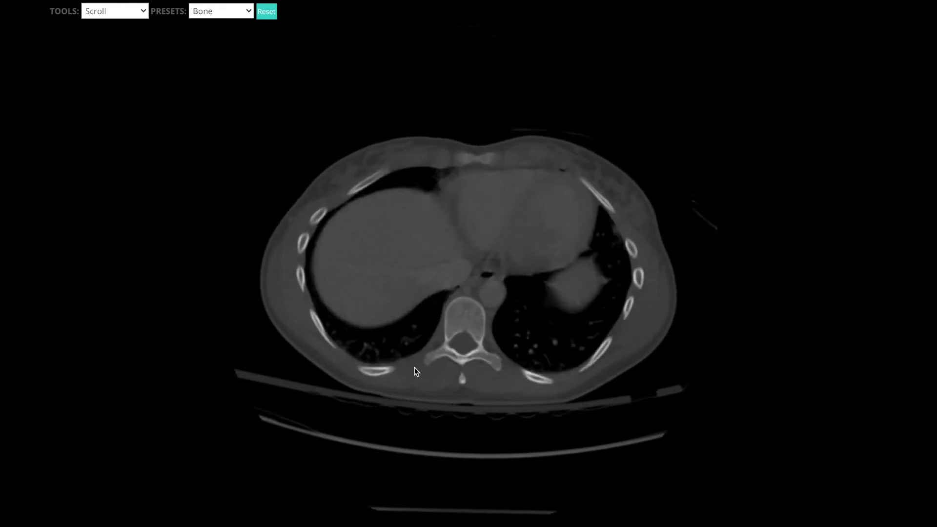
scroll(436, 355, down, 3)
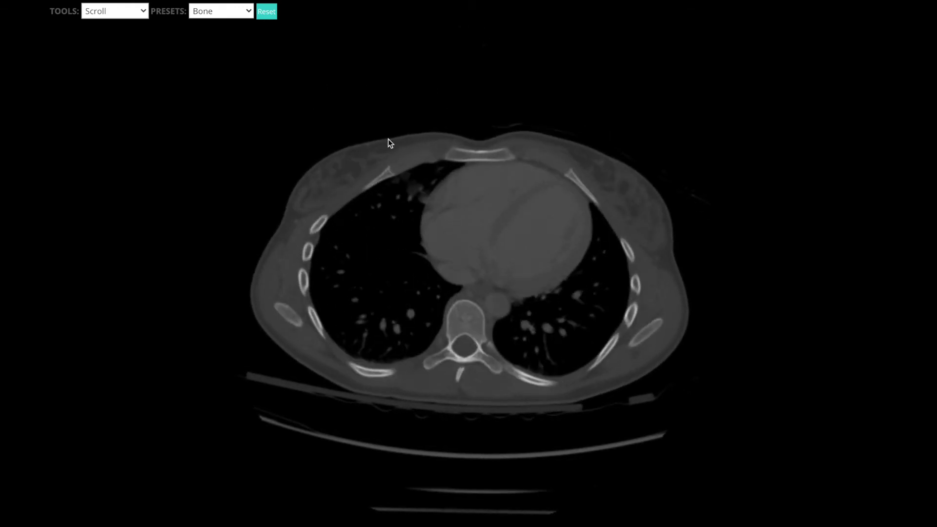
scroll(466, 166, up, 10)
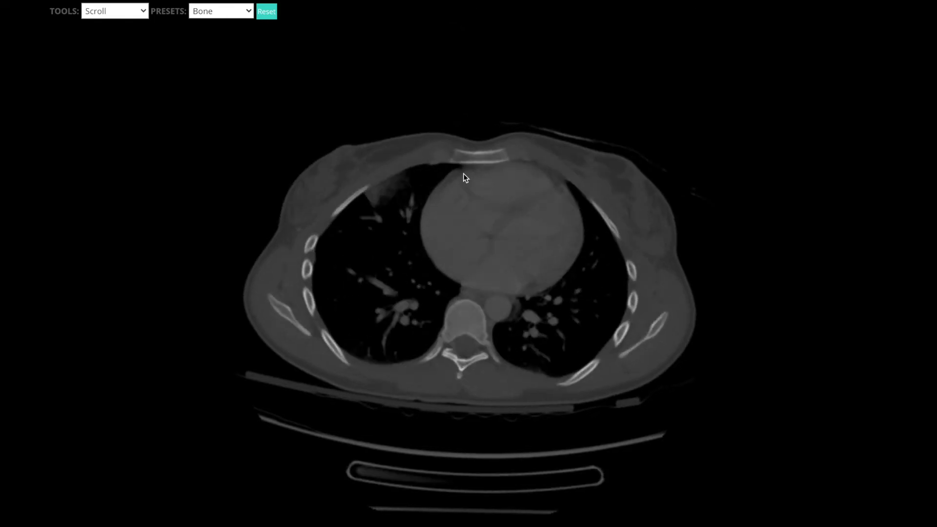
scroll(478, 229, up, 4)
scroll(544, 211, down, 10)
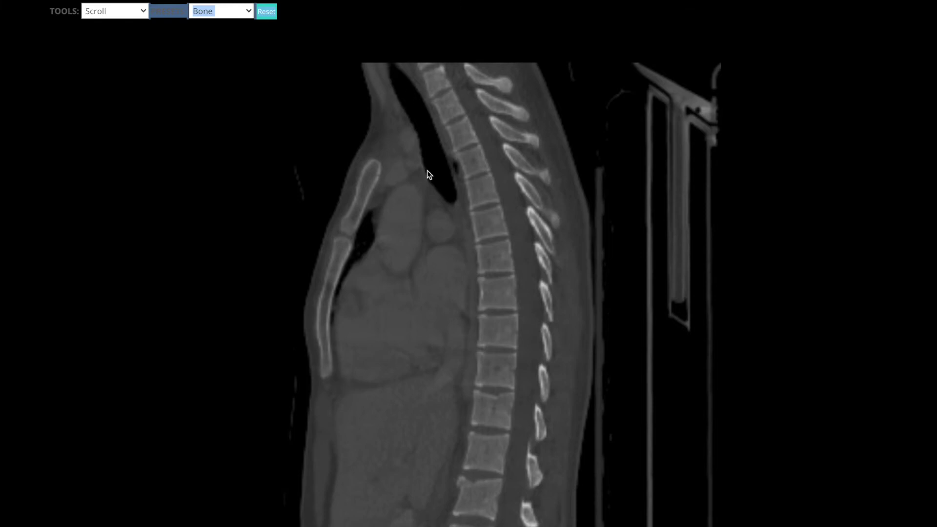
- Scroll the Bone-window sagittal slices from the midline spine out to the scapula, ribs and outer lung
scroll(502, 217, down, 5)
scroll(504, 212, up, 5)
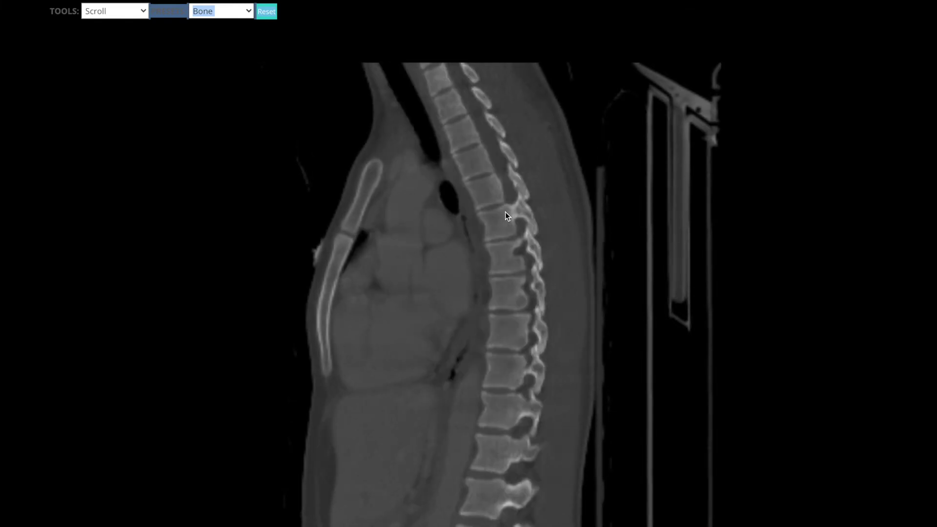
scroll(505, 211, down, 5)
scroll(505, 211, up, 5)
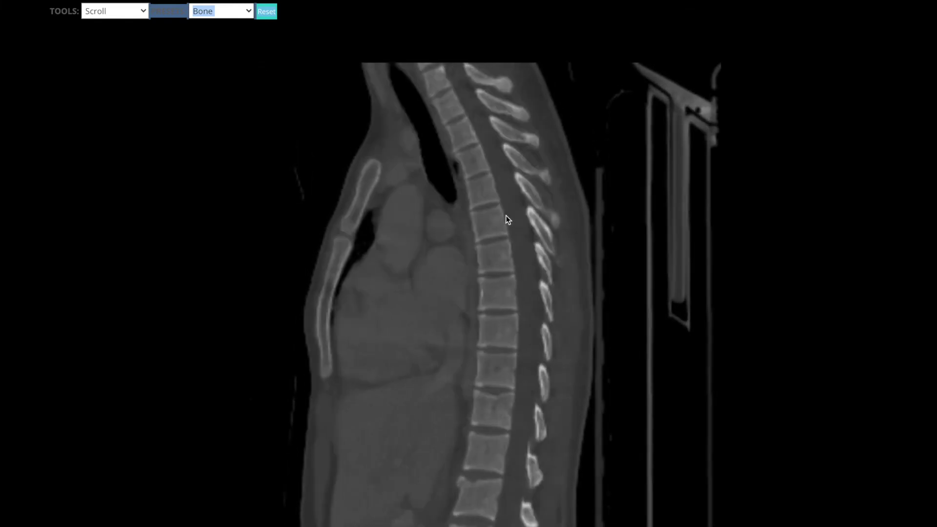
scroll(505, 215, down, 3)
scroll(504, 209, up, 3)
scroll(485, 179, down, 5)
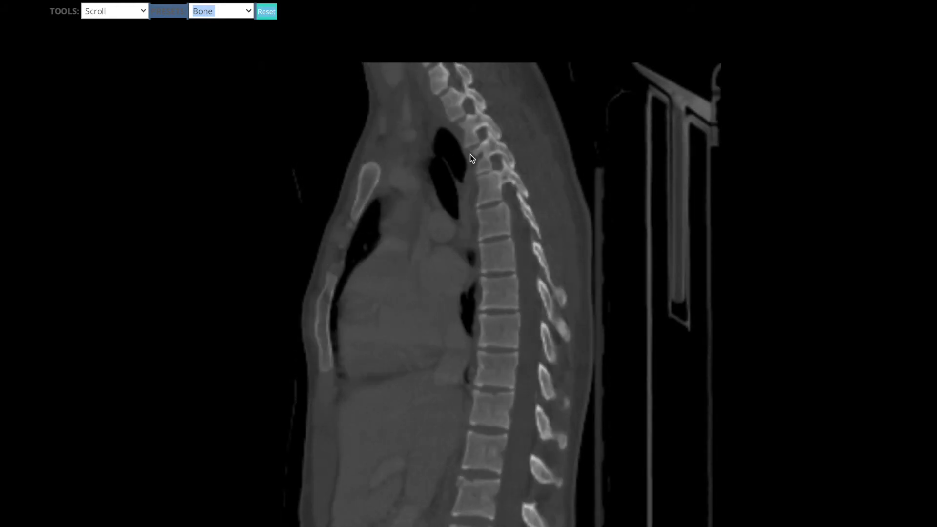
scroll(493, 186, up, 6)
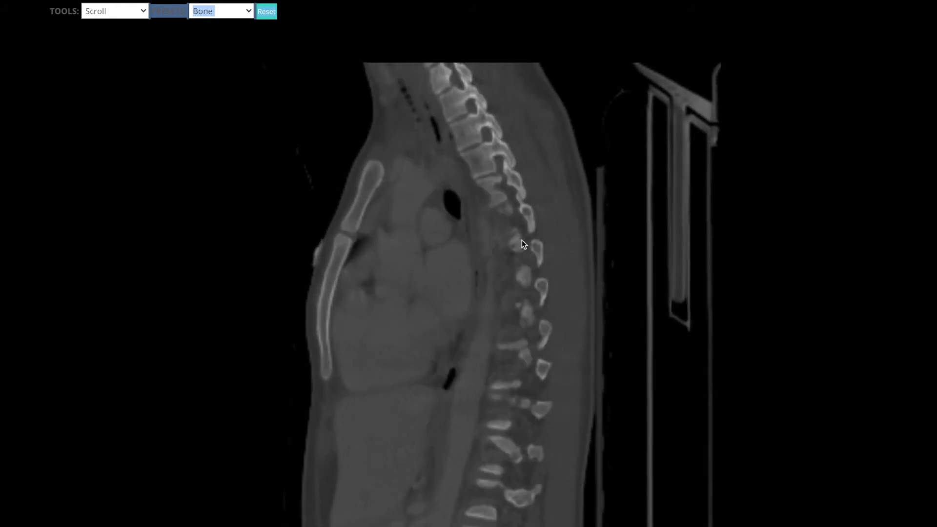
scroll(534, 315, up, 4)
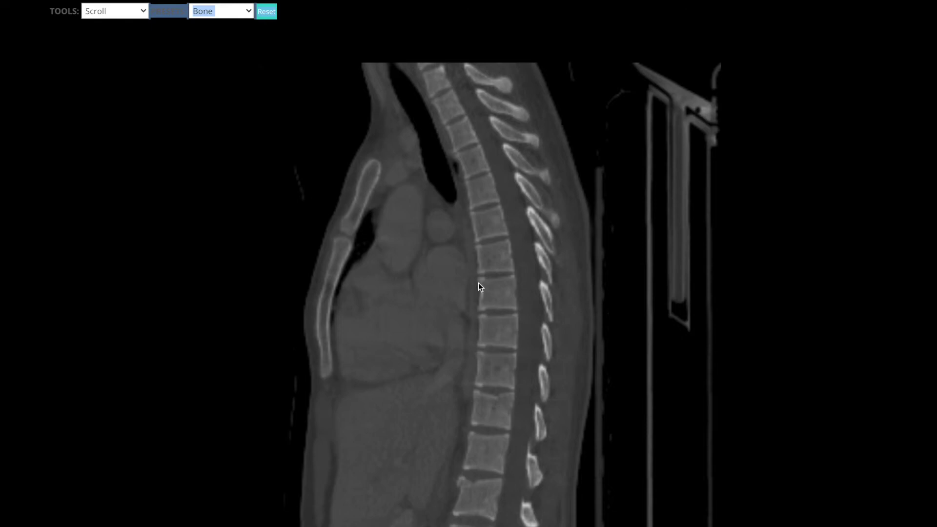
scroll(441, 234, down, 2)
scroll(435, 253, up, 3)
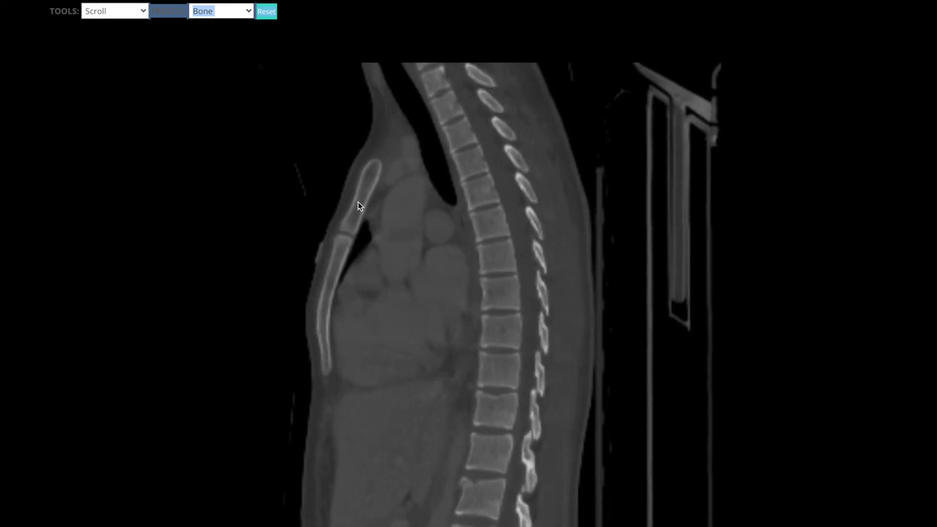
scroll(330, 280, down, 8)
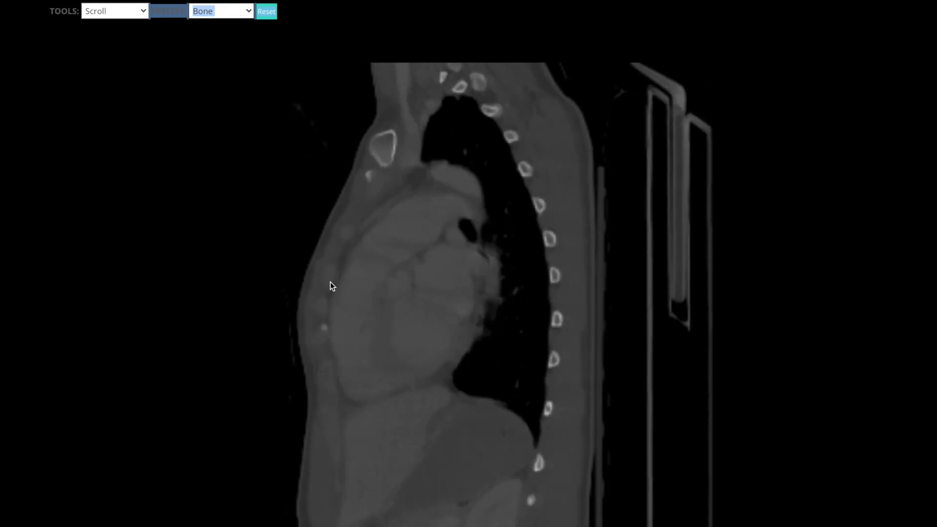
scroll(320, 280, up, 10)
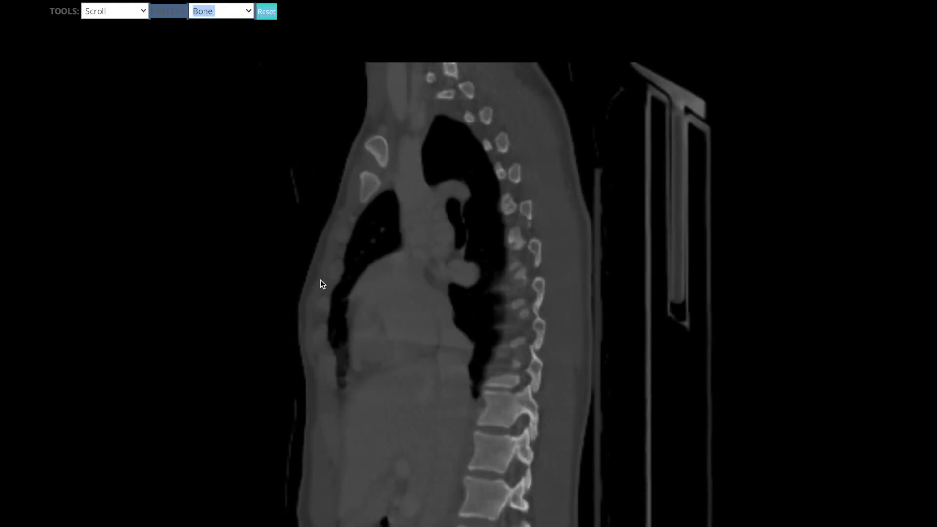
scroll(328, 271, down, 8)
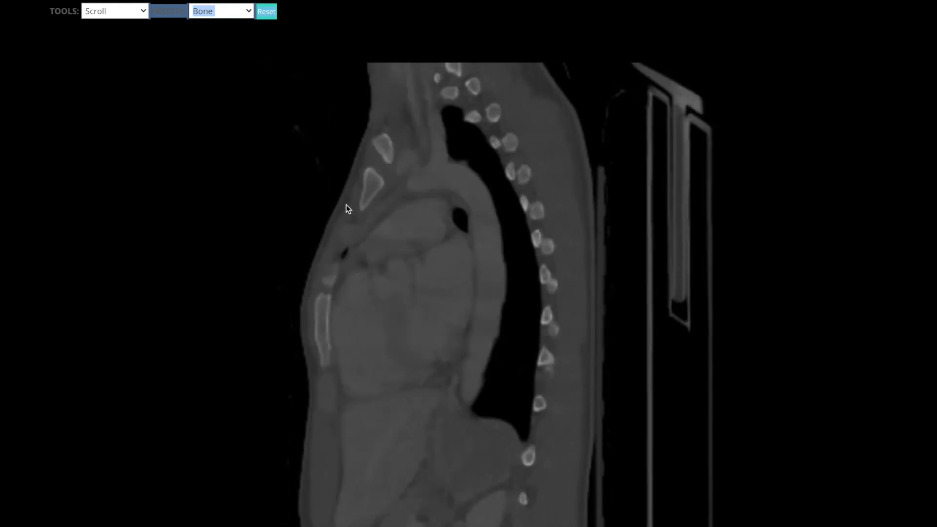
scroll(347, 210, down, 6)
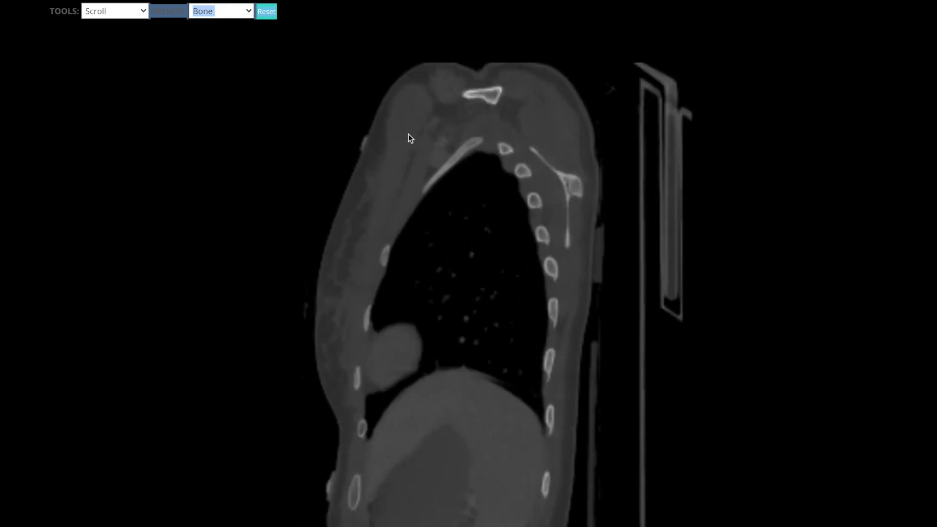
scroll(414, 138, up, 3)
scroll(417, 139, up, 5)
scroll(385, 151, down, 7)
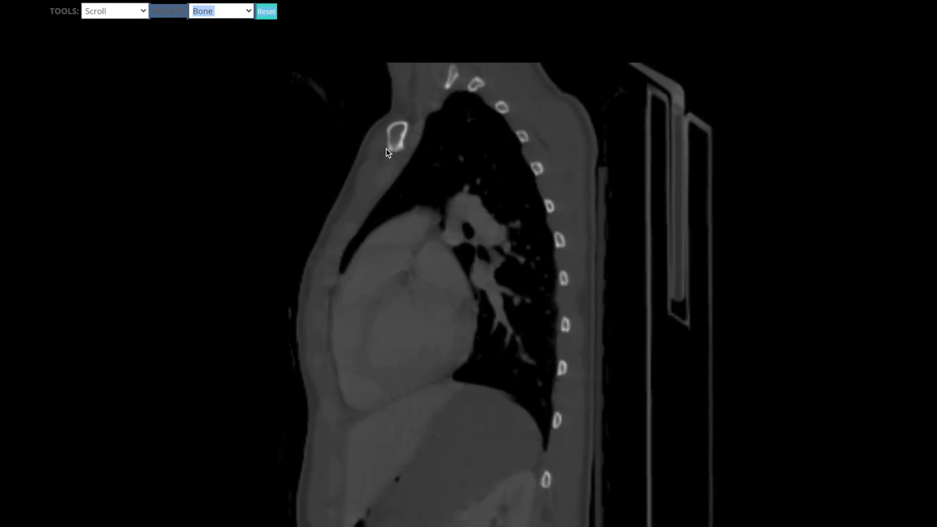
scroll(485, 110, up, 5)
scroll(498, 100, down, 5)
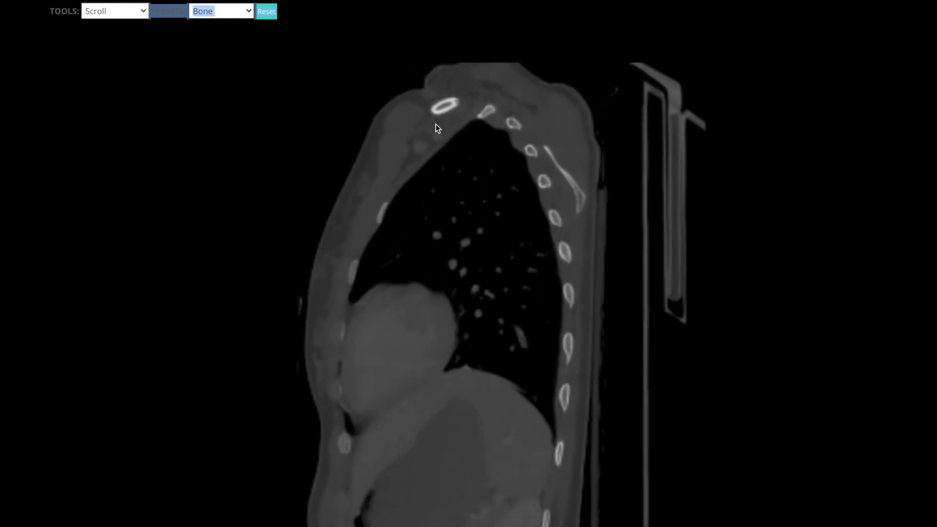
scroll(399, 139, up, 5)
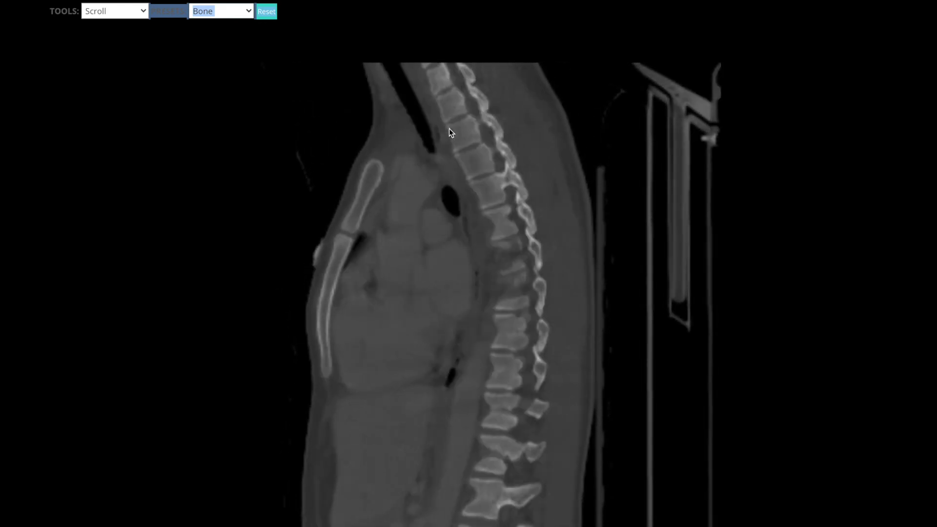
scroll(449, 127, down, 6)
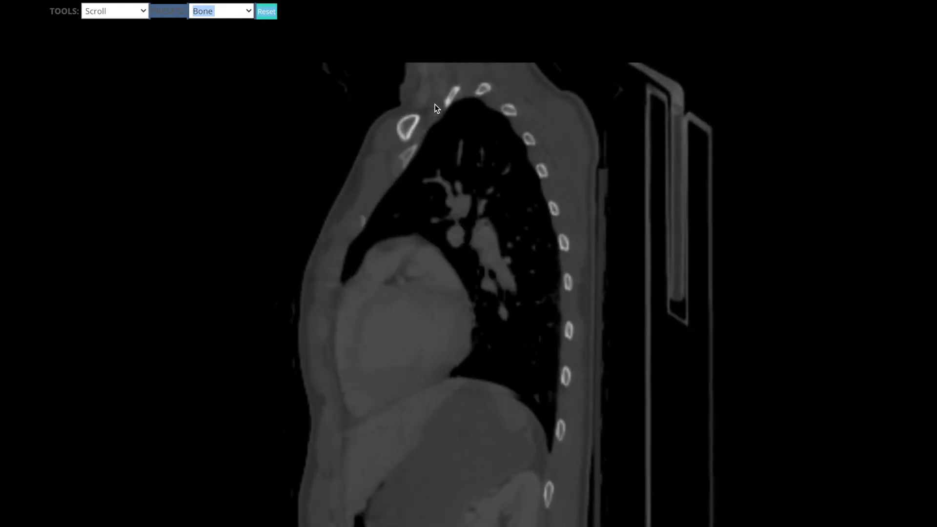
scroll(449, 109, down, 8)
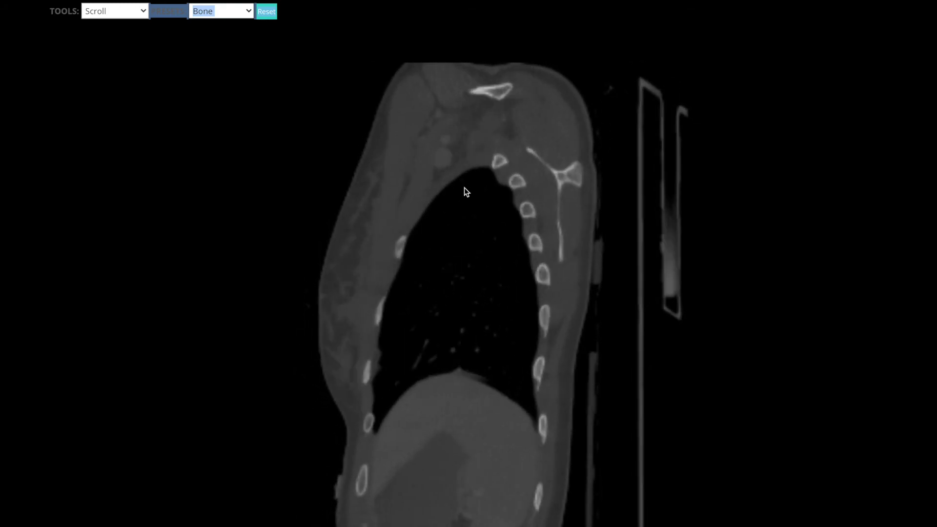
scroll(454, 258, down, 3)
scroll(444, 424, up, 10)
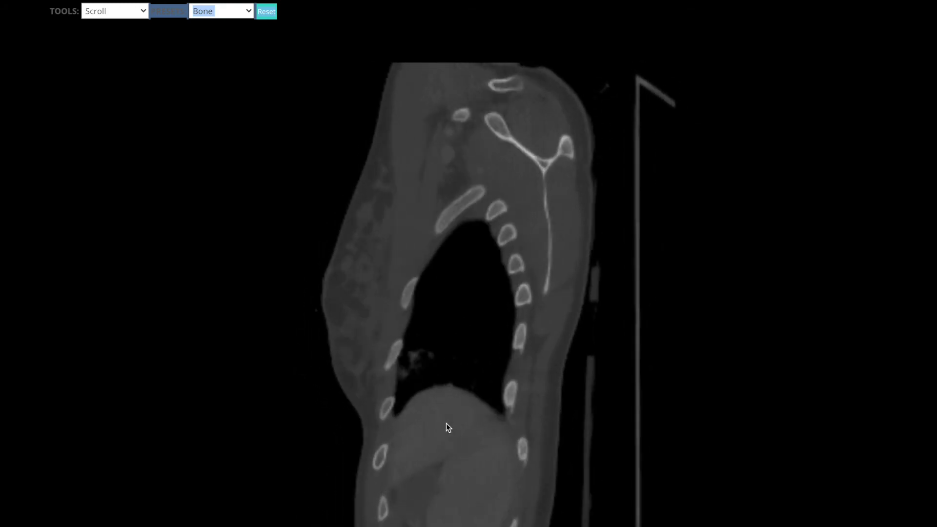
scroll(390, 169, up, 7)
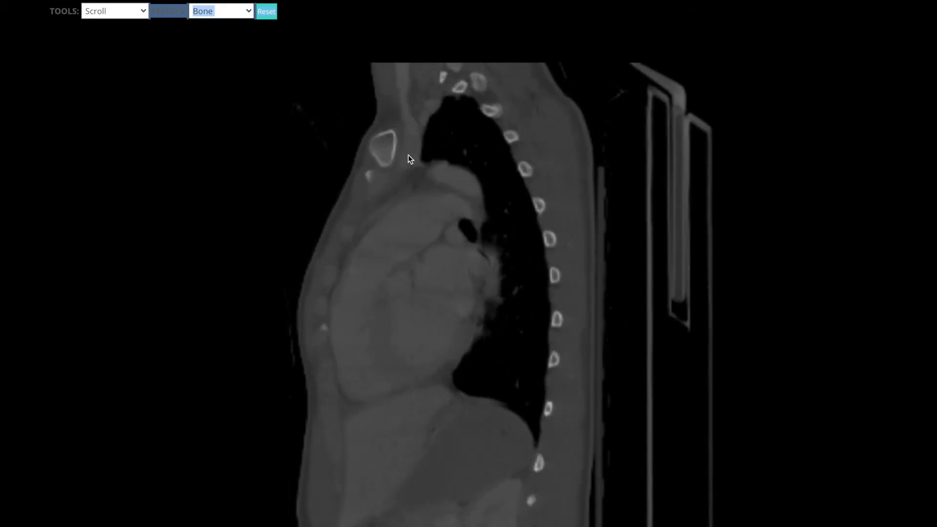
scroll(410, 154, down, 7)
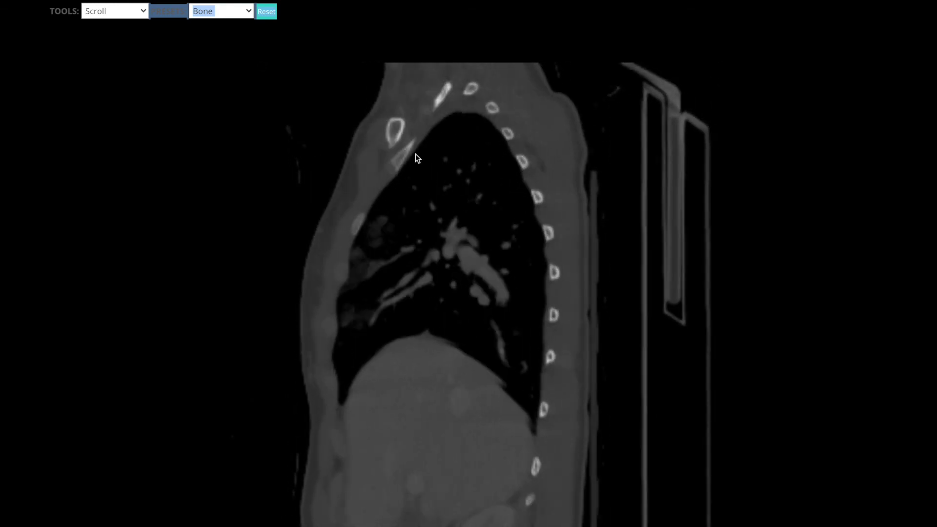
scroll(426, 129, up, 2)
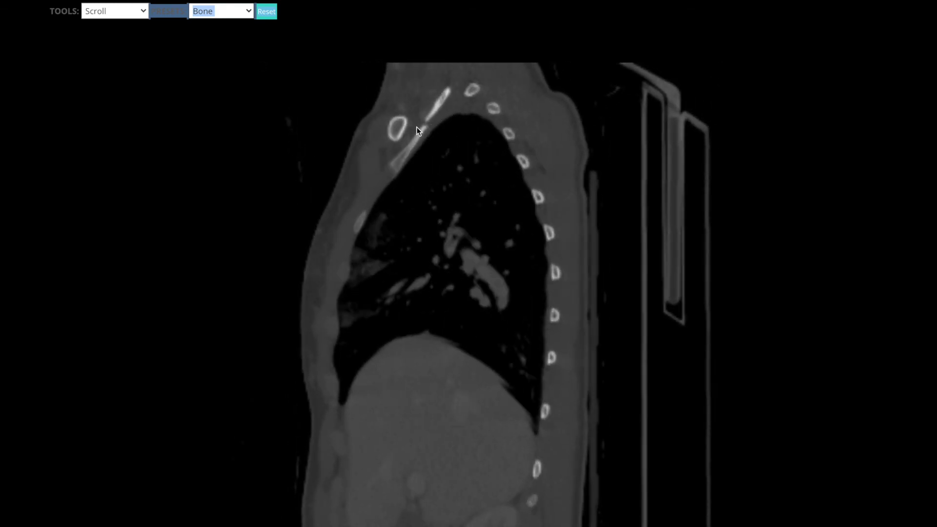
scroll(430, 127, up, 2)
scroll(431, 126, down, 5)
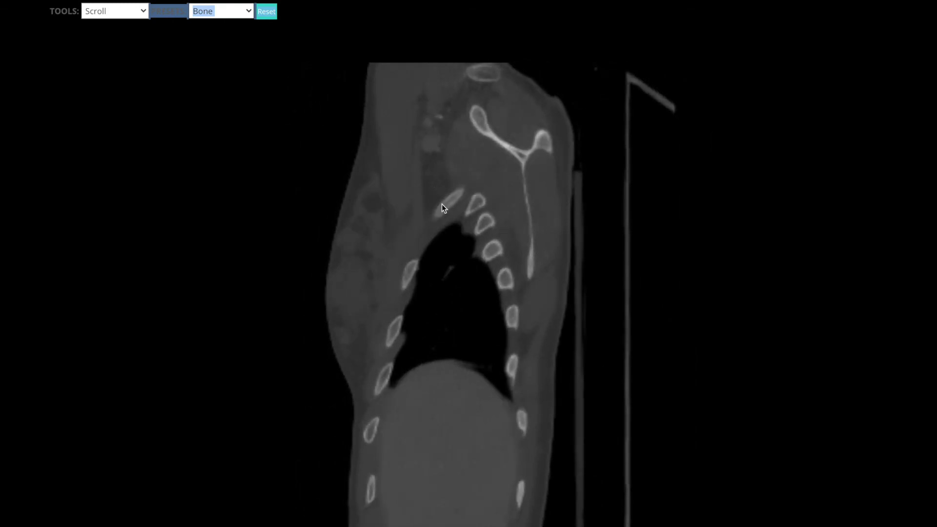